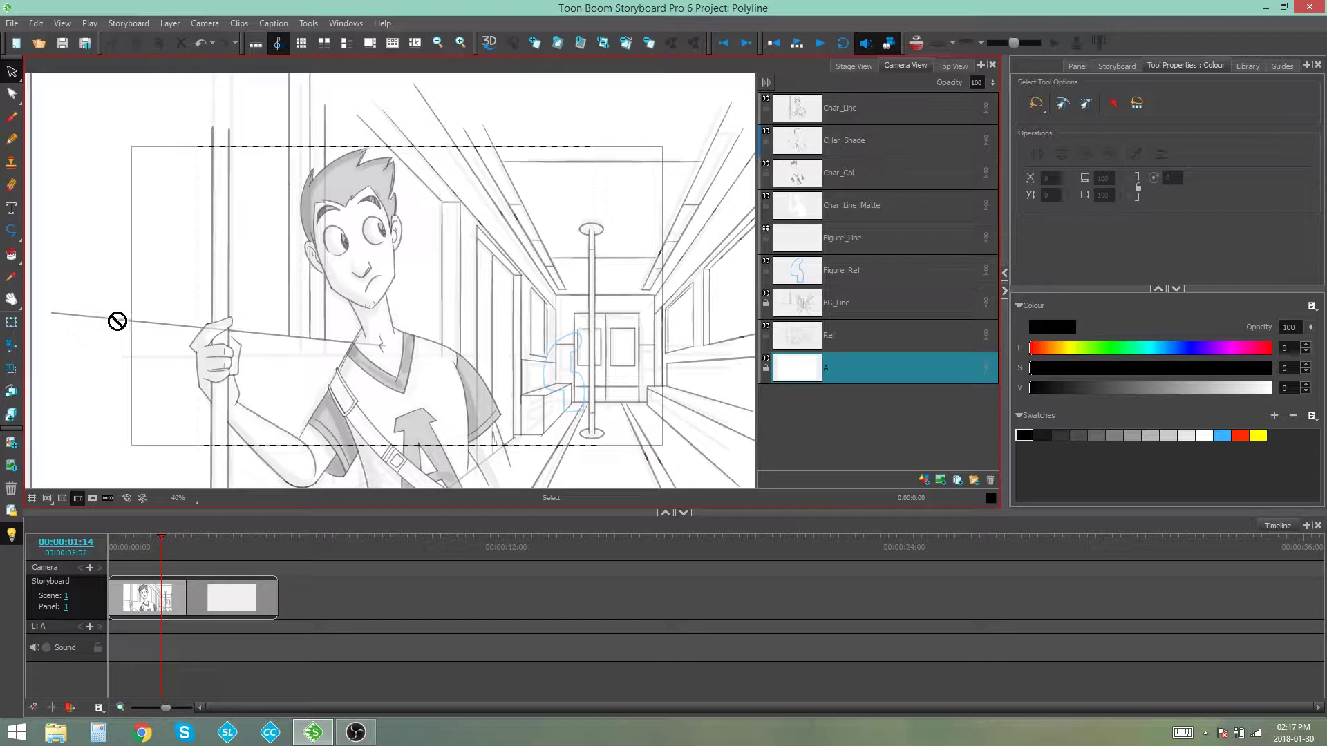
# Step: Select the Figure_Line layer and examine the blue figure reference on the bench beside the far pole
pyautogui.click(864, 238)
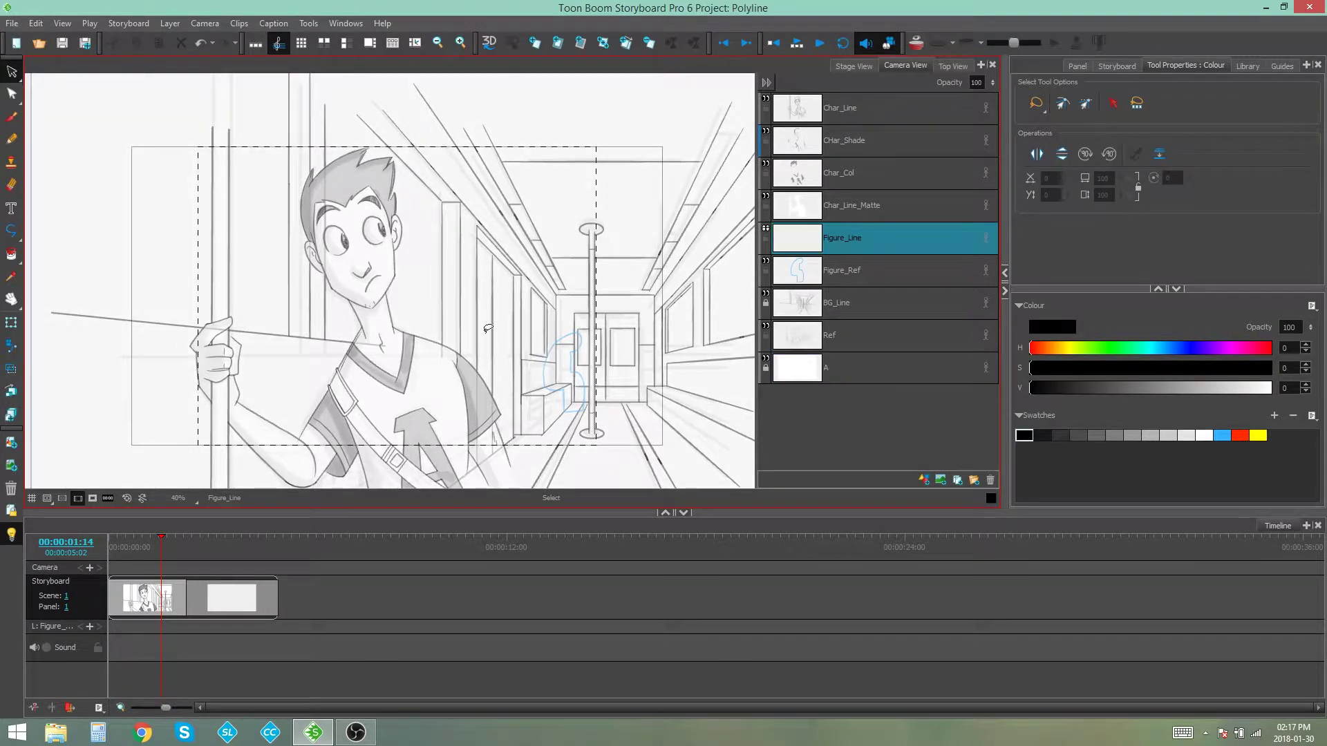
pyautogui.moveTo(550, 290); pyautogui.dragTo(406, 207)
pyautogui.press('2')
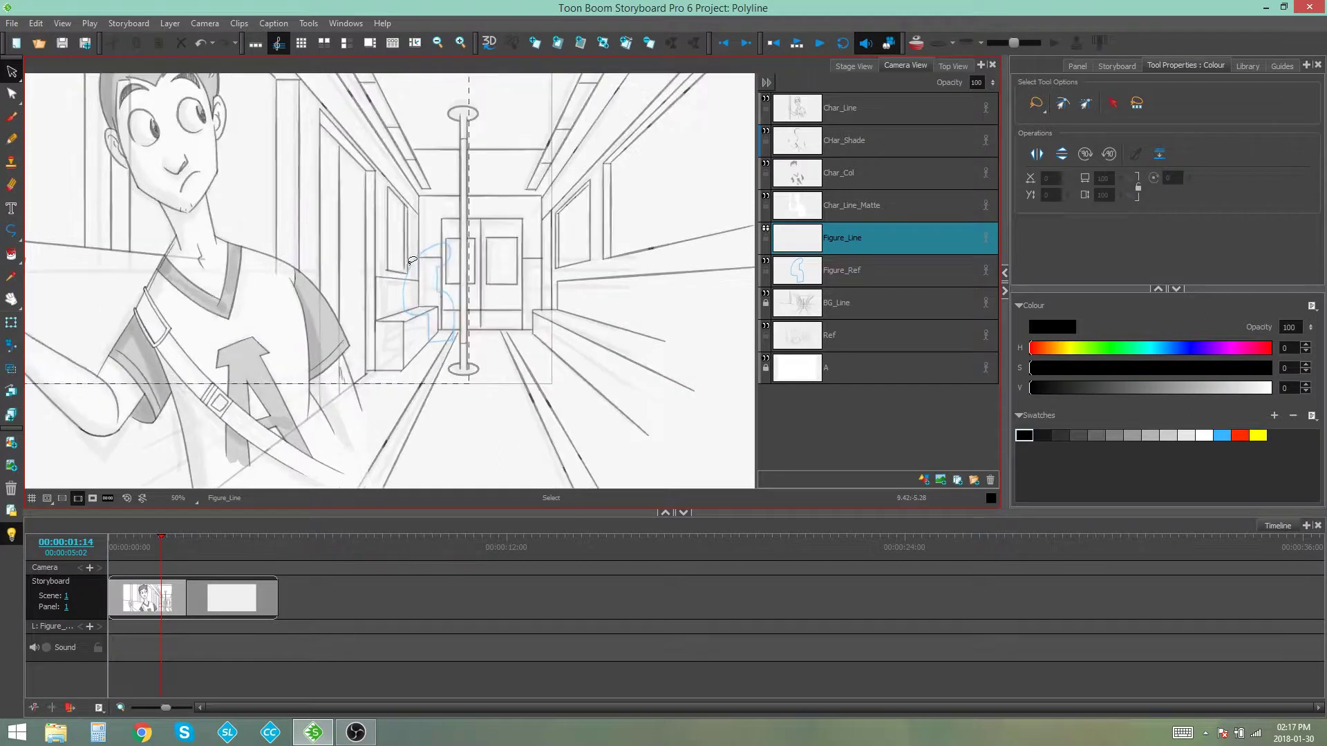
pyautogui.scroll(4, 413, 259)
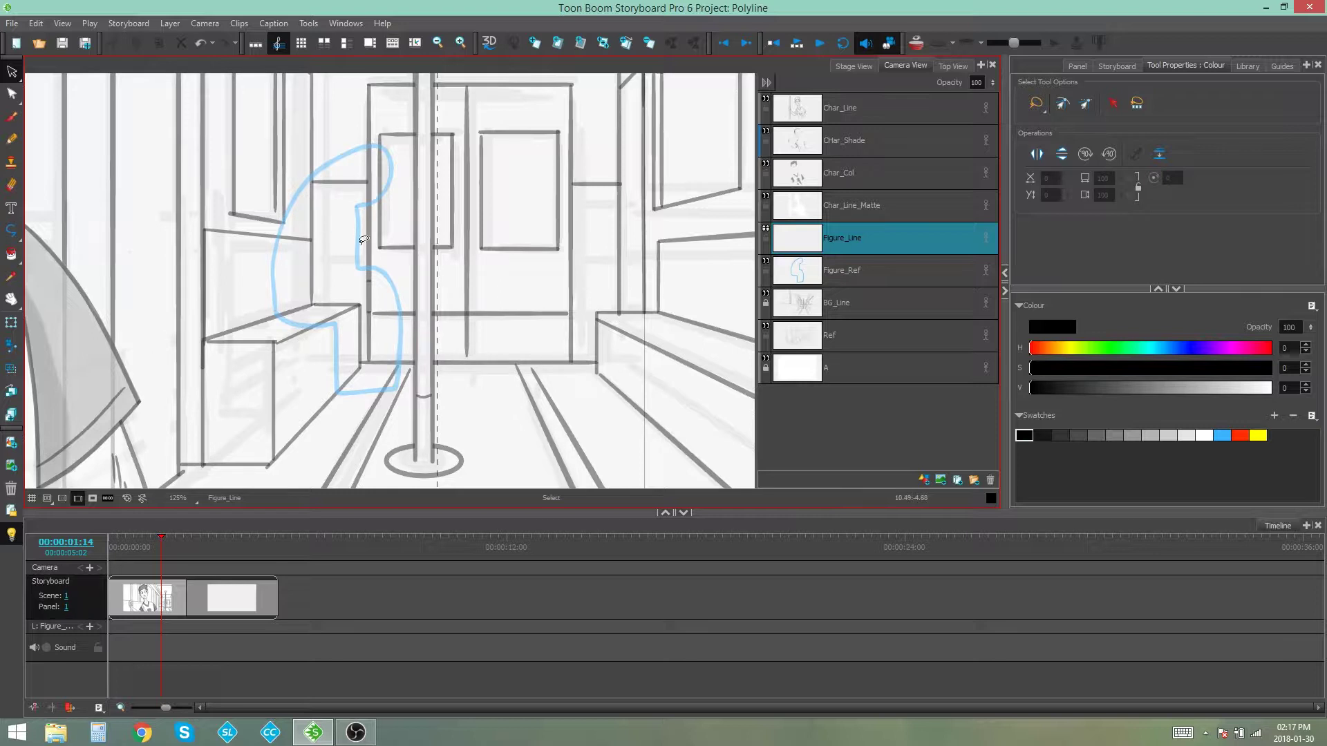
pyautogui.scroll(-5, 415, 318)
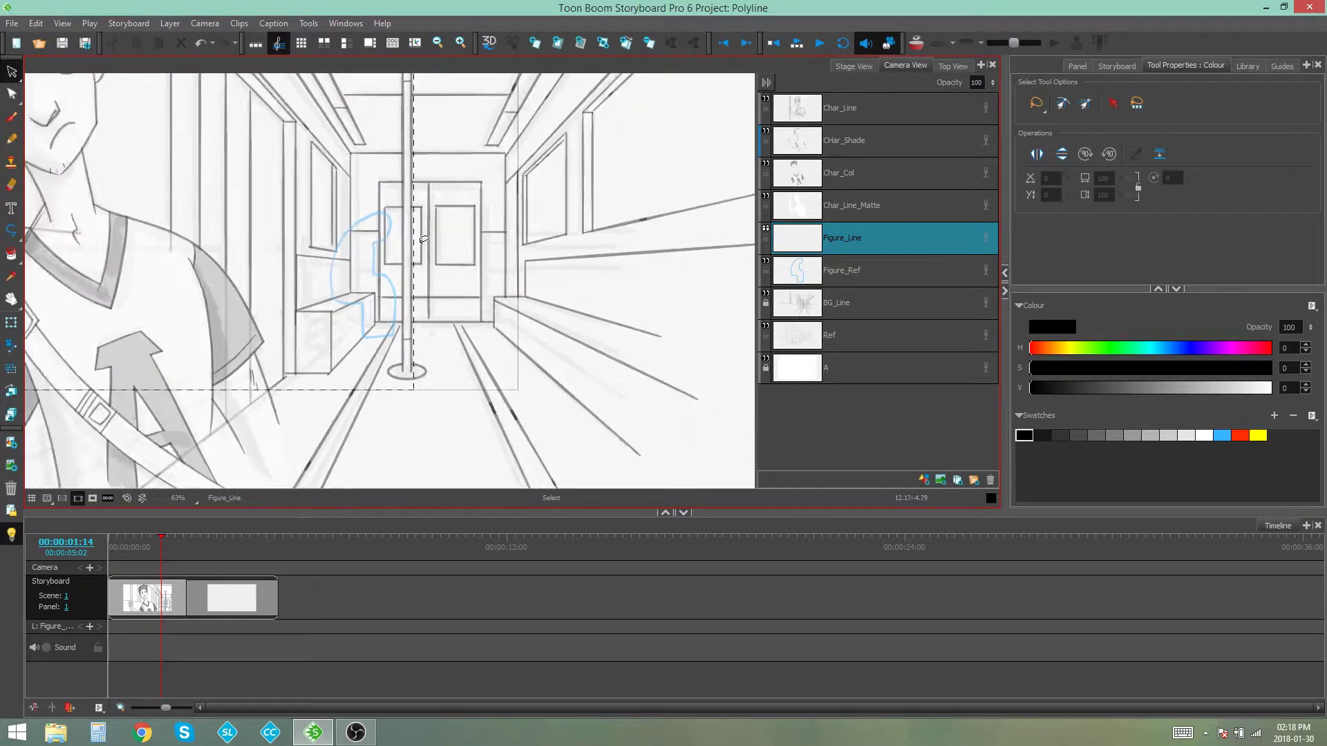
pyautogui.moveTo(449, 212); pyautogui.dragTo(457, 229)
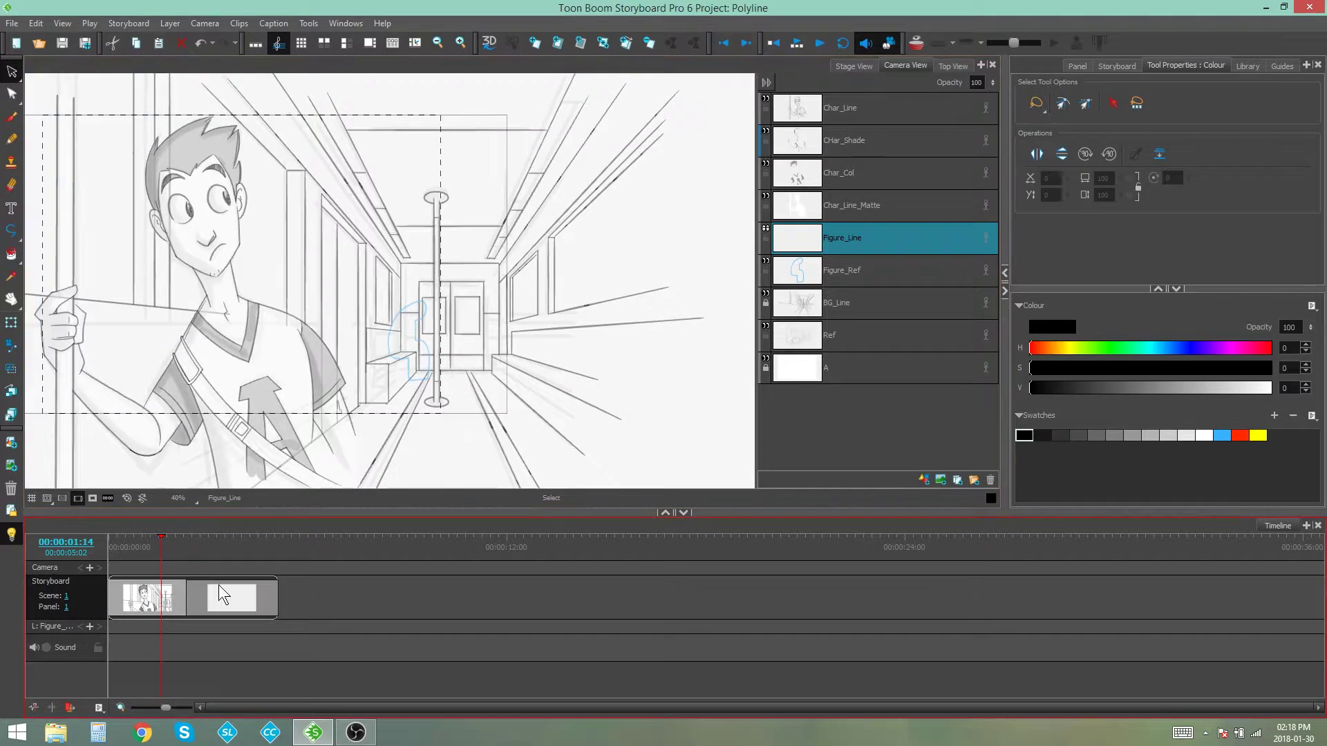
# Step: Switch to the blank second panel and activate the Polyline tool for its layer A
pyautogui.click(238, 595)
pyautogui.moveTo(252, 255); pyautogui.dragTo(395, 251)
pyautogui.press('2')
pyautogui.click(11, 235)
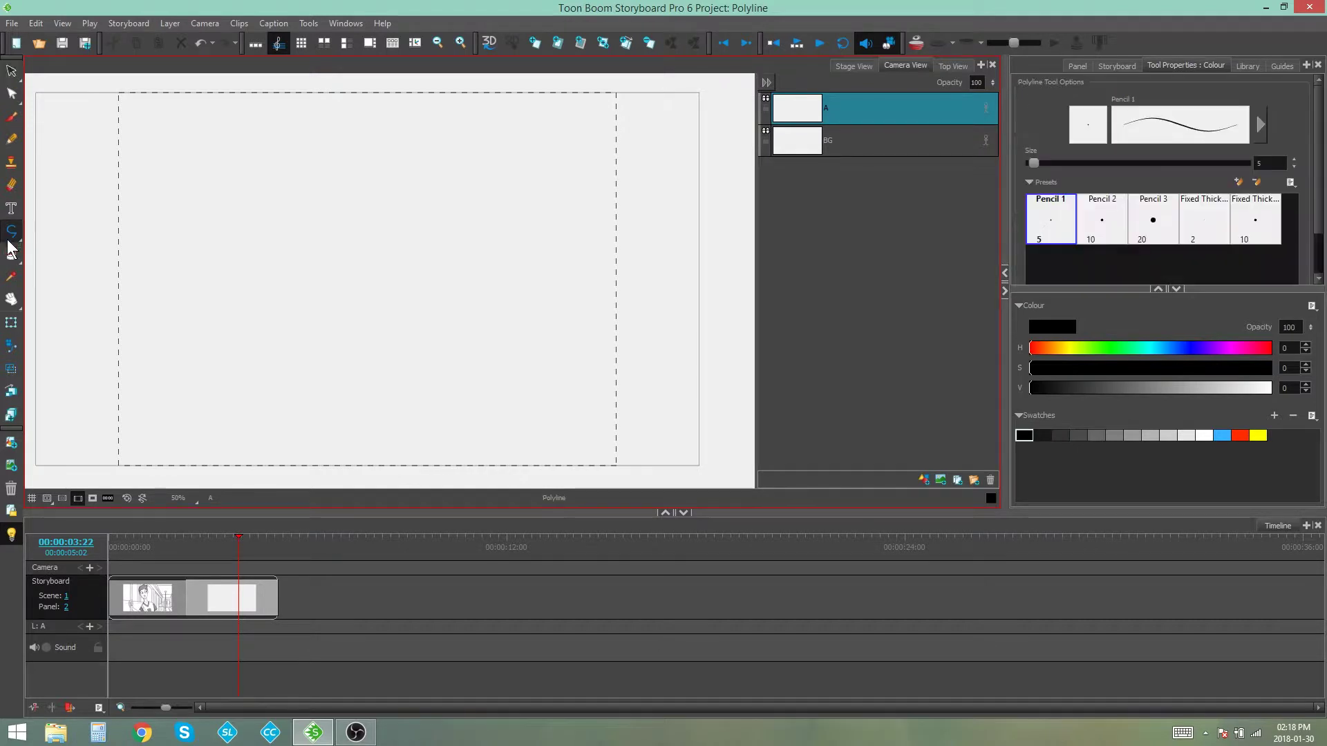
pyautogui.click(11, 235)
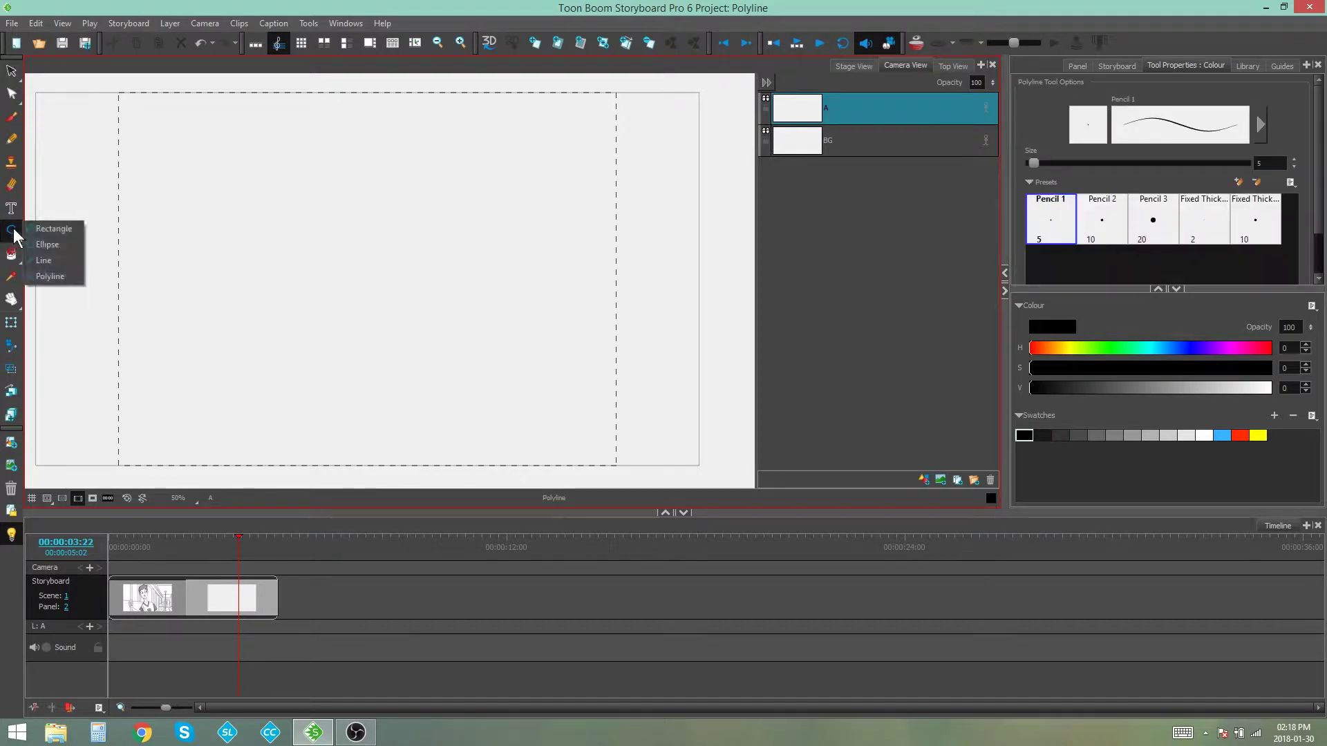
pyautogui.click(43, 277)
pyautogui.moveTo(343, 222); pyautogui.dragTo(350, 212)
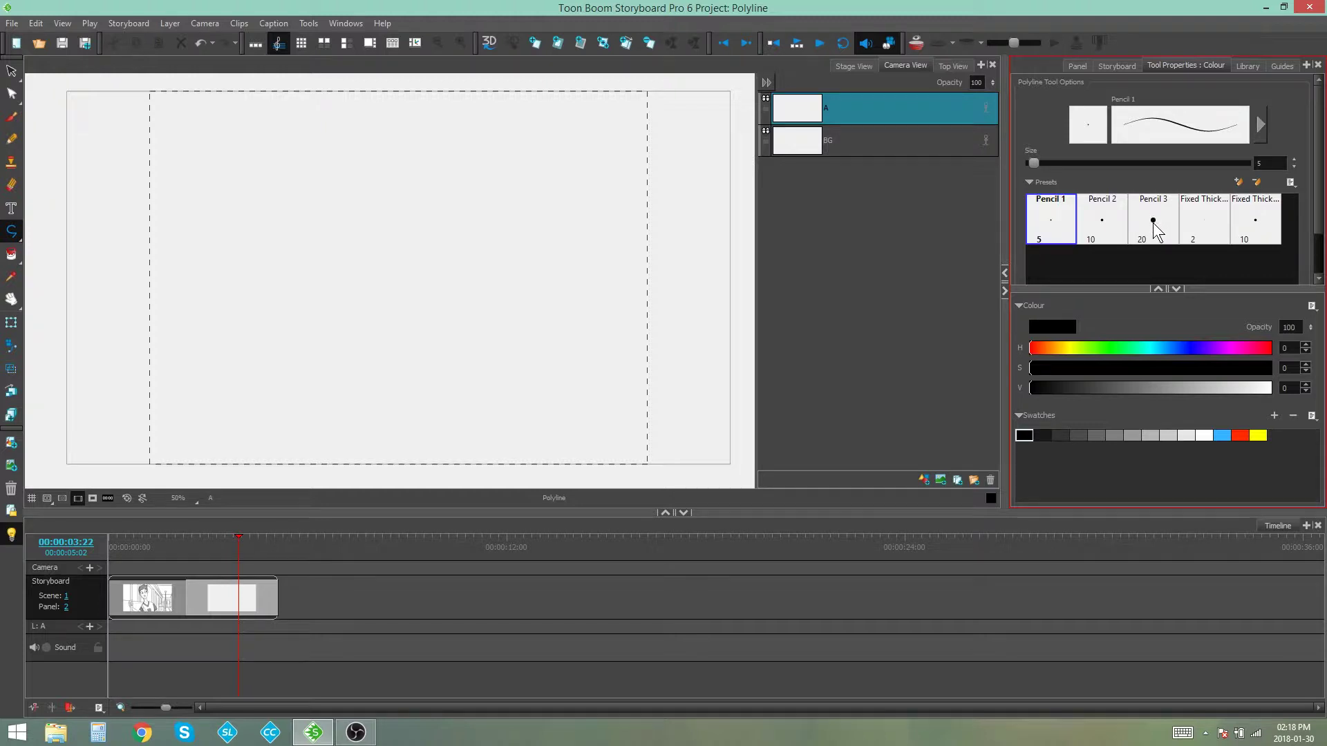
# Step: Review the Polyline pencil presets and examine the size, smoothing and shape properties of Pencil 1
pyautogui.click(1204, 228)
pyautogui.click(1254, 219)
pyautogui.click(1051, 208)
pyautogui.click(1262, 126)
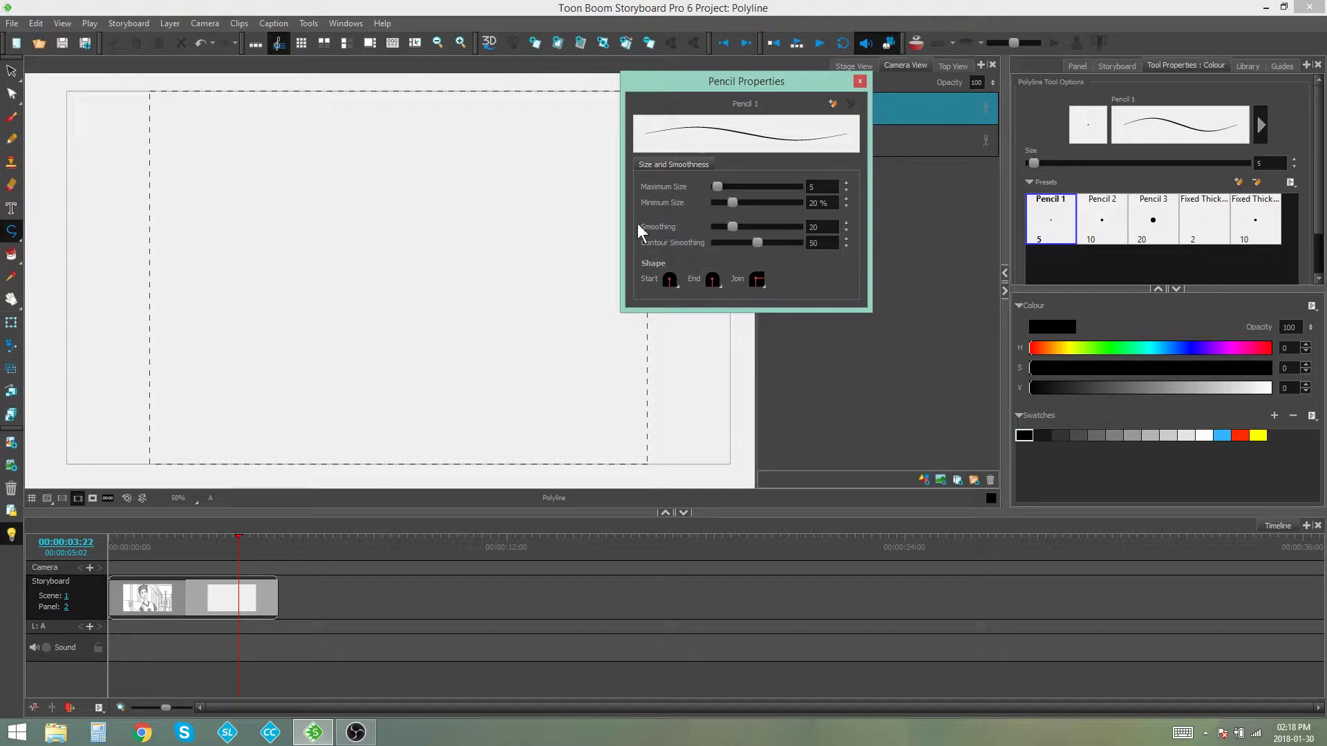
pyautogui.click(858, 83)
# Step: Draw a closed five-cornered polyline shape with straight sides and a V-notch in its lower edge
pyautogui.click(258, 187)
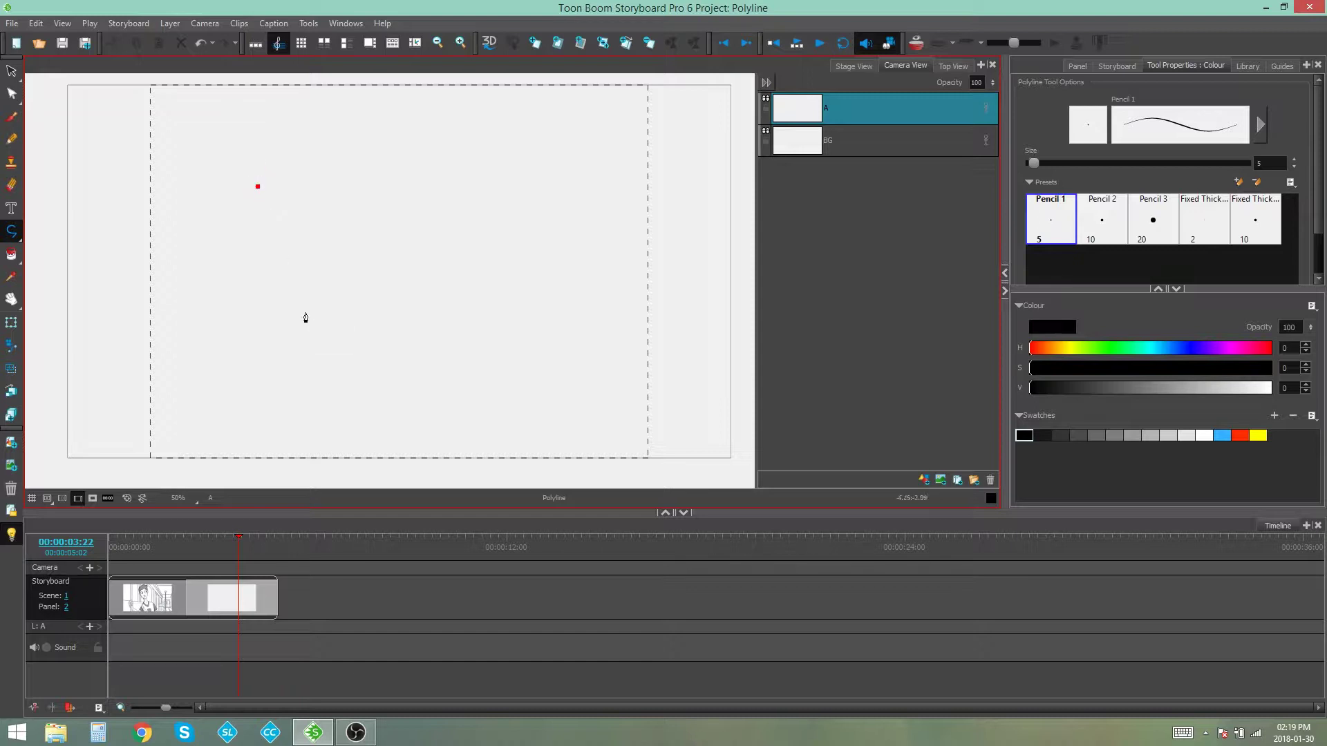
pyautogui.click(301, 283)
pyautogui.doubleClick(301, 284)
pyautogui.click(401, 220)
pyautogui.click(486, 278)
pyautogui.click(540, 182)
pyautogui.click(258, 189)
pyautogui.doubleClick(260, 196)
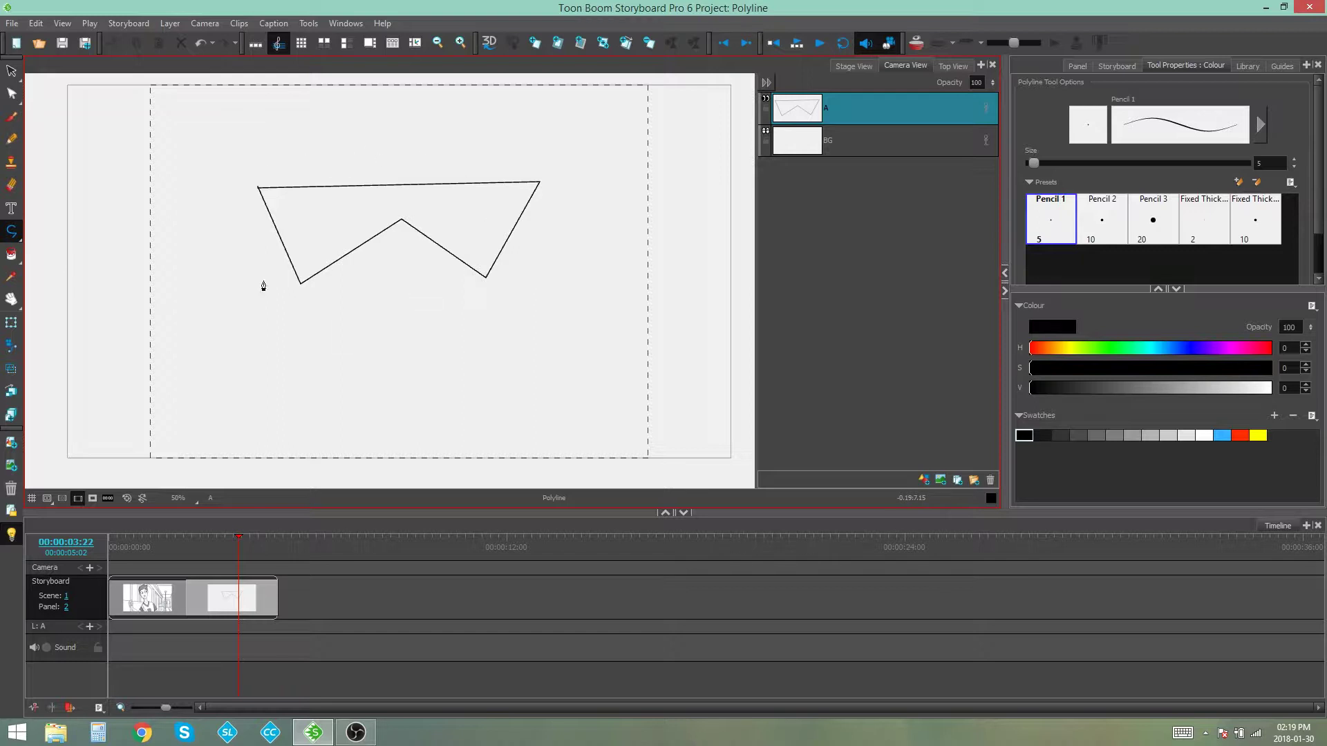
# Step: Undo the straight-sided polyline shape point by point
pyautogui.hotkey('ctrl', 'z')
pyautogui.hotkey('ctrl', 'z')
pyautogui.hotkey('ctrl', 'z')
pyautogui.hotkey('ctrl', 'z')
pyautogui.hotkey('ctrl', 'z')
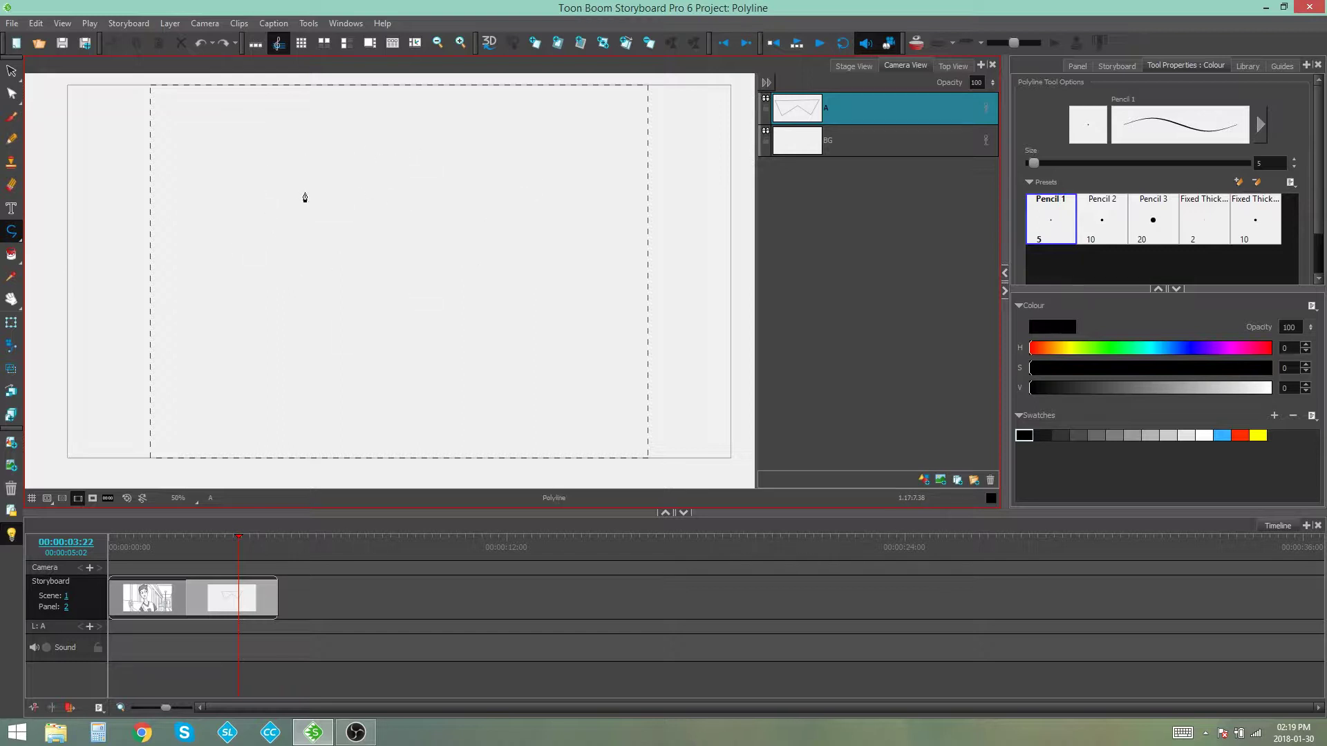
# Step: Draw a U-shaped polyline curve, close it with a curved segment back to its first point, and finish the shape
pyautogui.click(272, 178)
pyautogui.moveTo(361, 248); pyautogui.dragTo(438, 246)
pyautogui.click(436, 167)
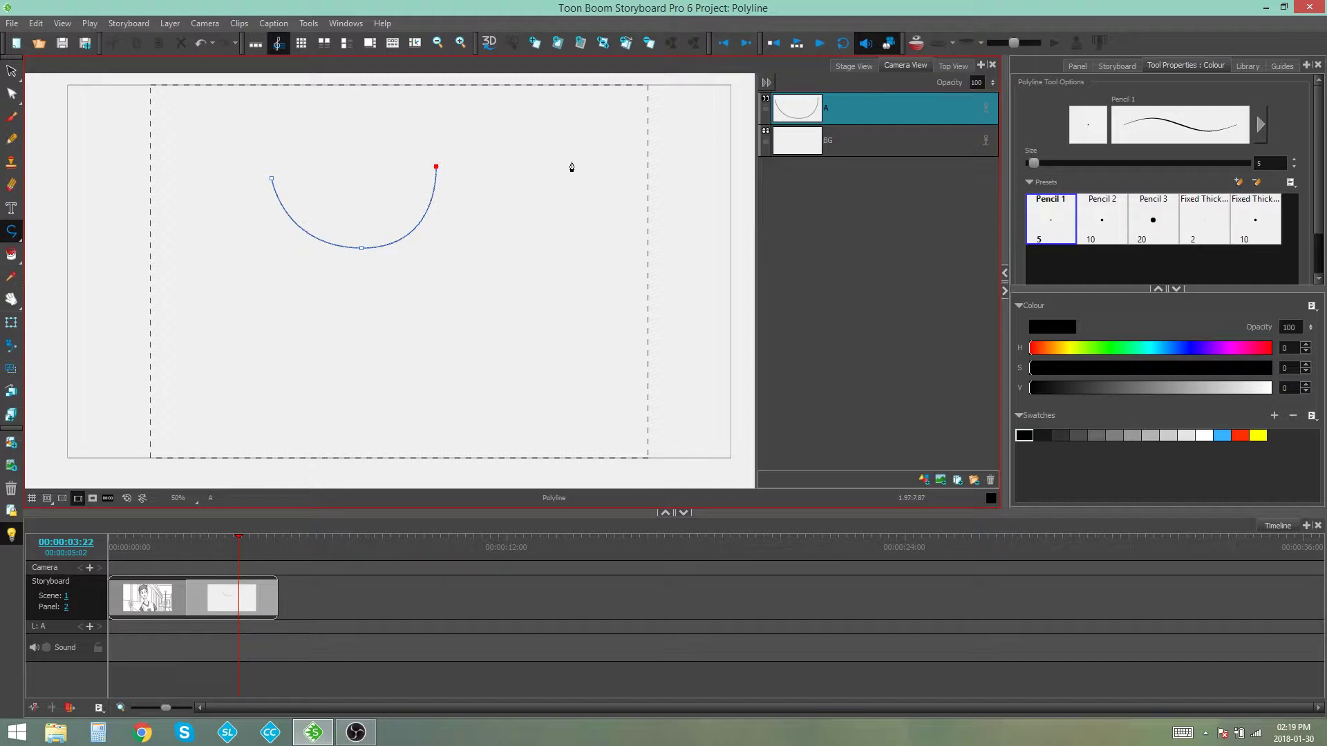
pyautogui.moveTo(572, 165); pyautogui.dragTo(647, 257)
pyautogui.moveTo(534, 274); pyautogui.dragTo(504, 283)
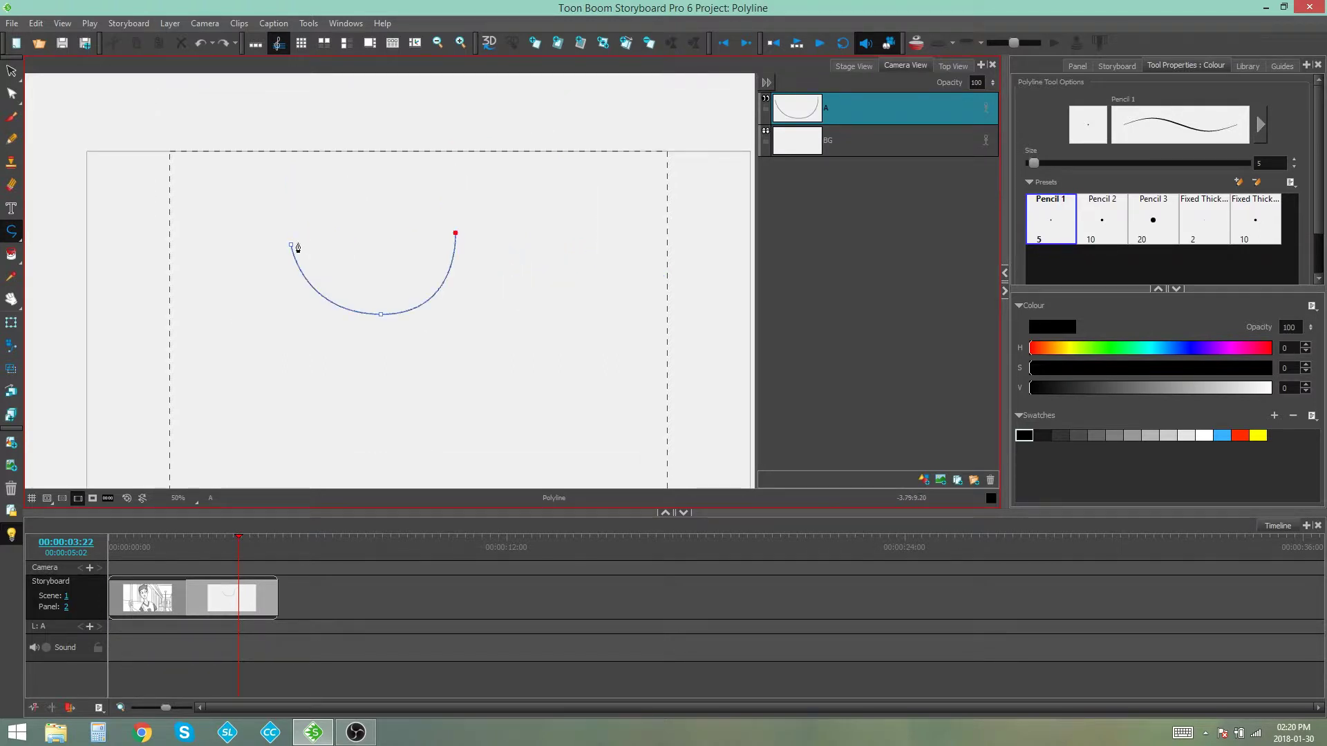
pyautogui.moveTo(291, 249); pyautogui.dragTo(257, 407)
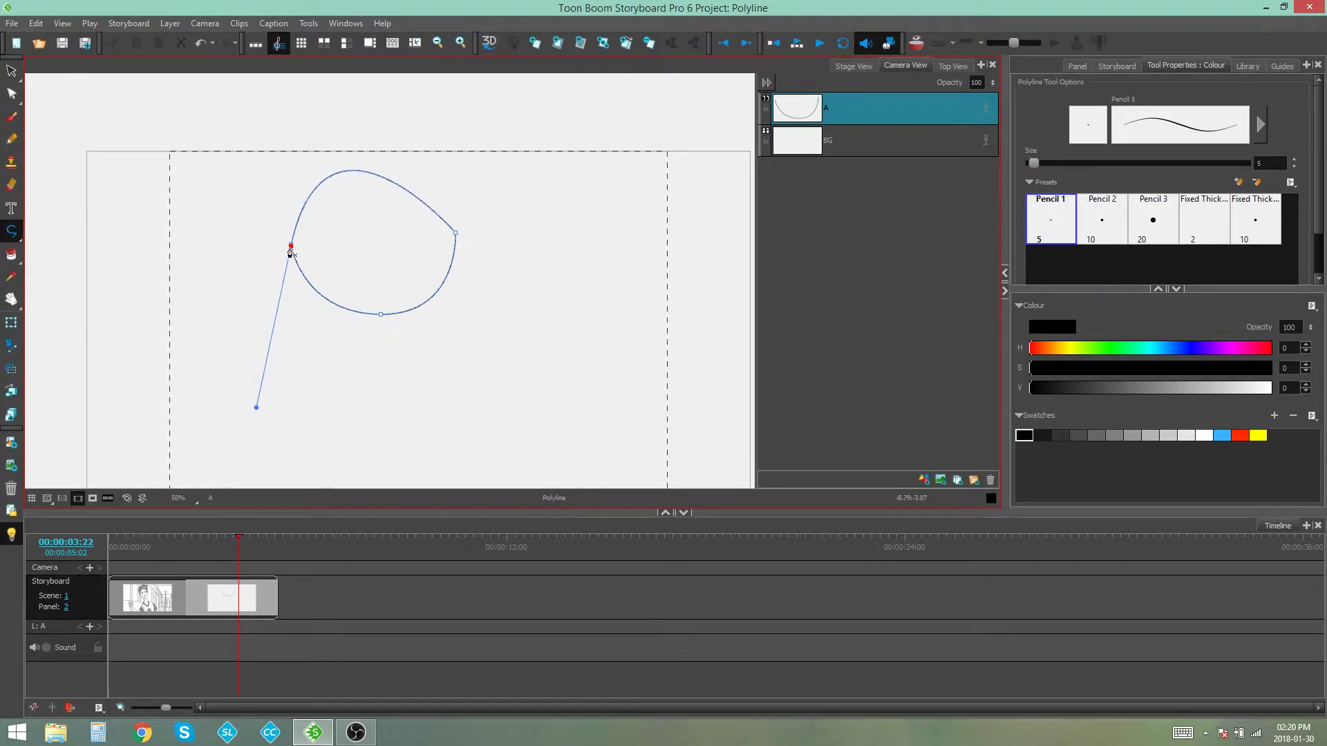
pyautogui.click(291, 247)
pyautogui.press('Escape')
pyautogui.moveTo(281, 304); pyautogui.dragTo(254, 295)
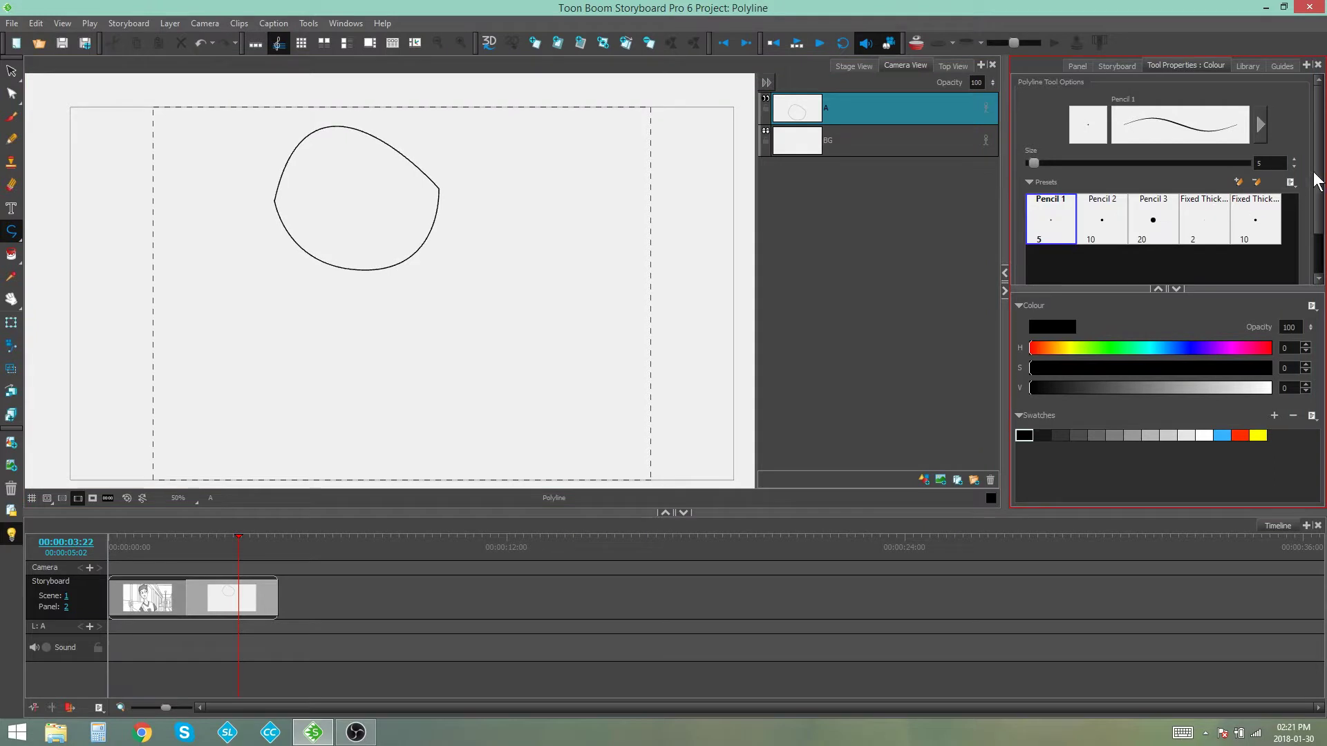
# Step: Draw a rounded polyline loop with auto fill on, letting its two ends cross at the top
pyautogui.scroll(-2, 1320, 172)
pyautogui.scroll(2, 1319, 225)
pyautogui.scroll(-2, 1320, 225)
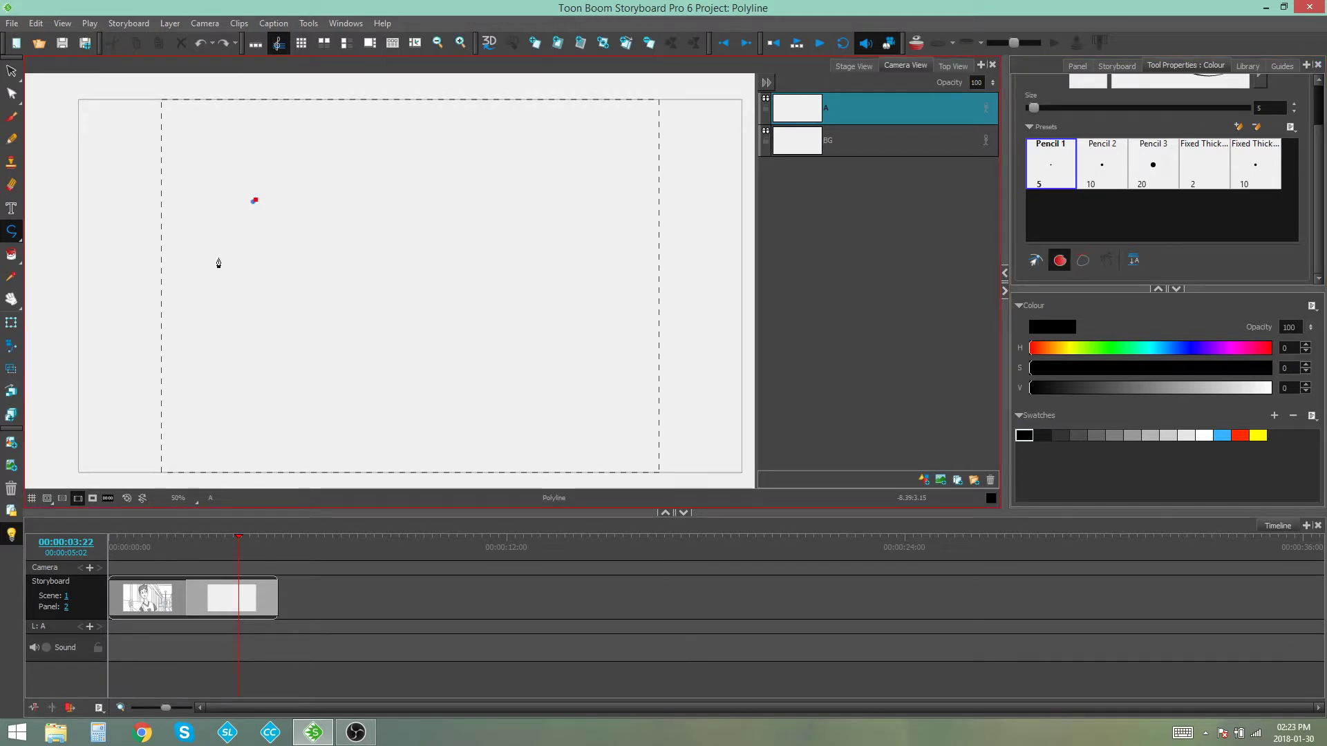
pyautogui.moveTo(218, 269); pyautogui.dragTo(201, 220)
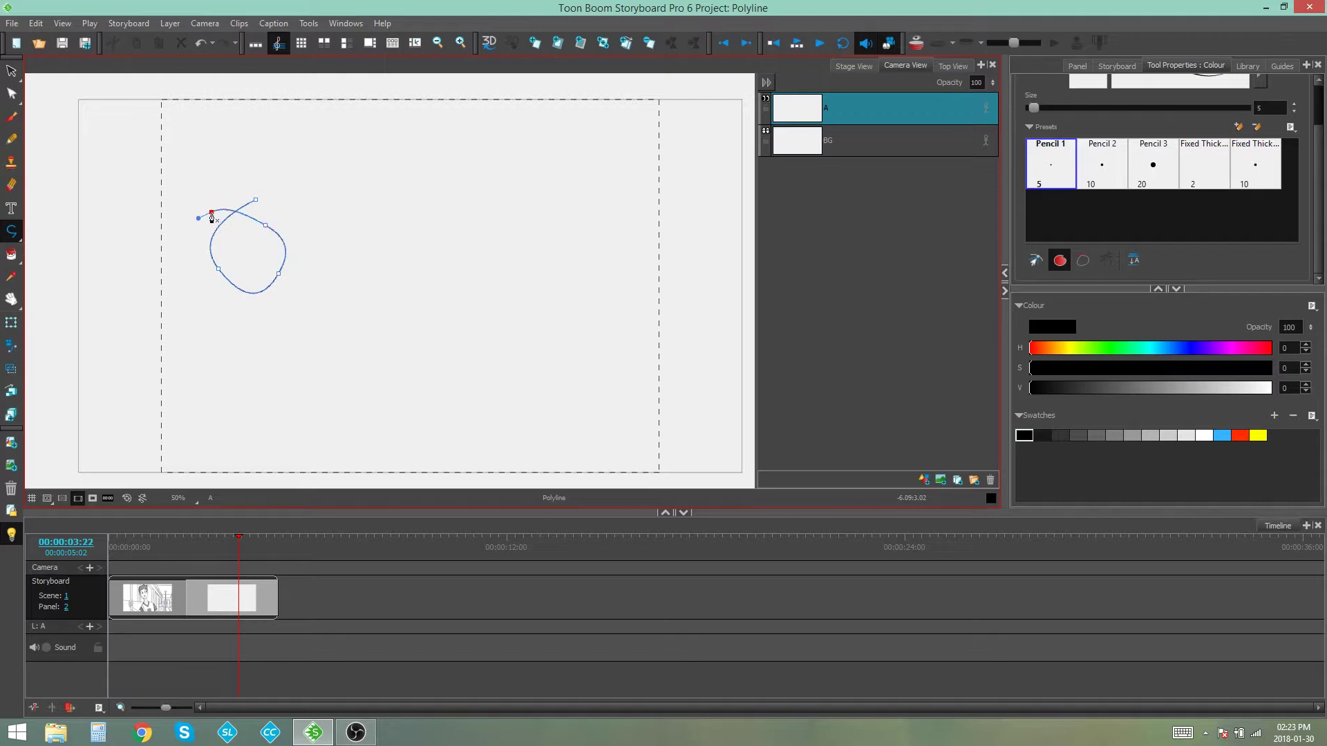
pyautogui.doubleClick(213, 219)
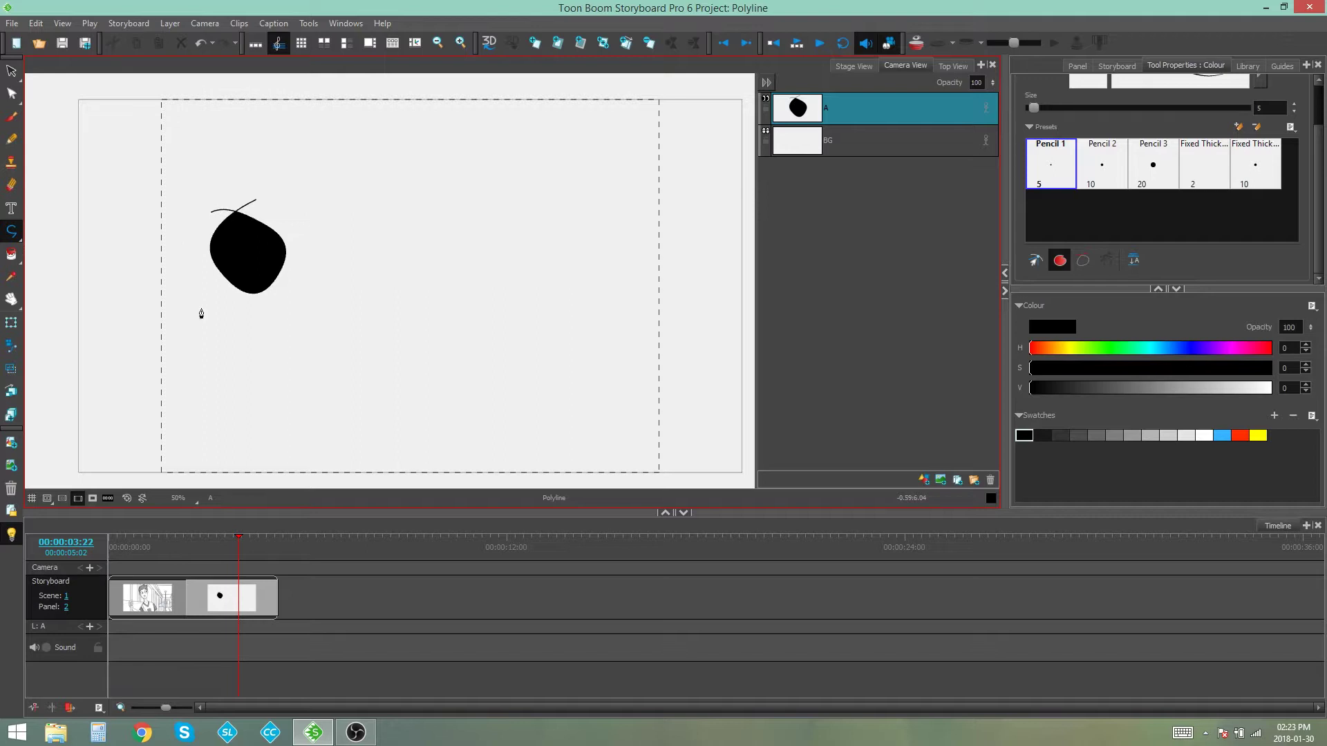
# Step: Select the filled shape with the Contour Editor and examine its contour points and protruding line ends
pyautogui.scroll(2, 315, 232)
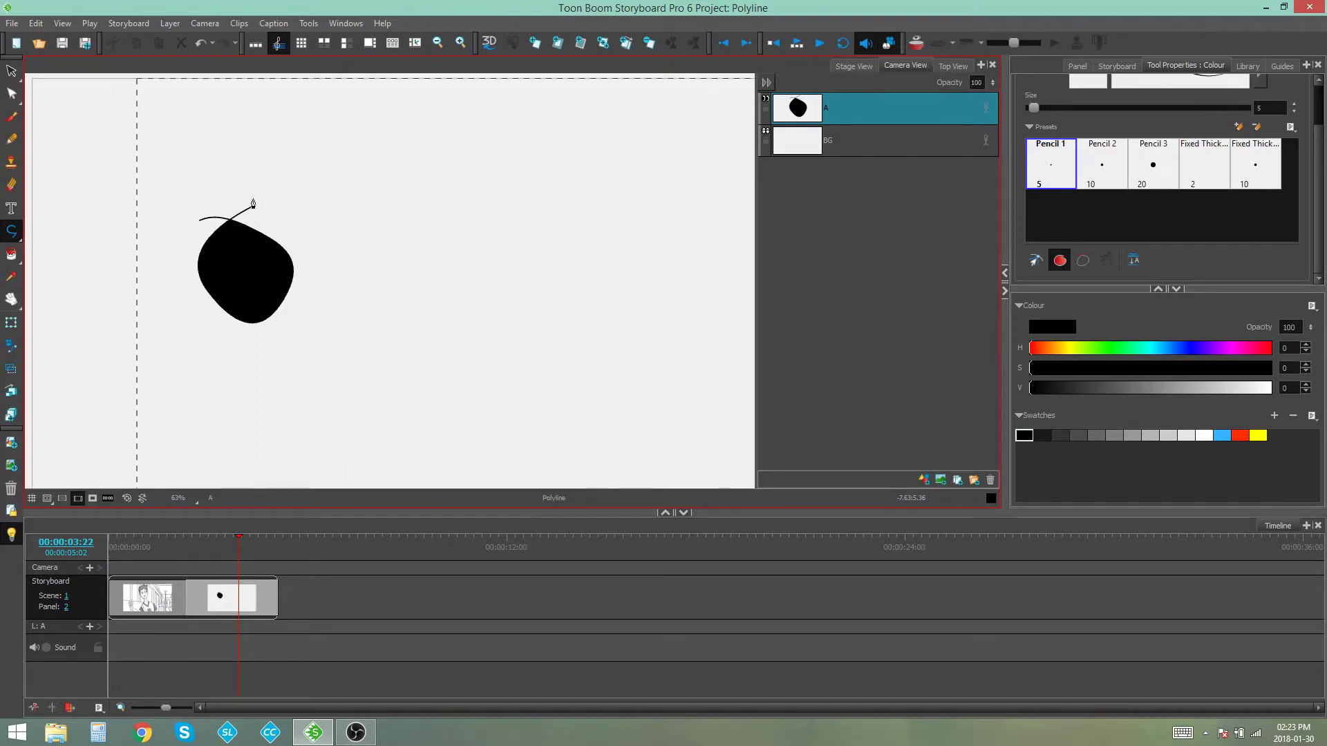
pyautogui.scroll(-2, 321, 276)
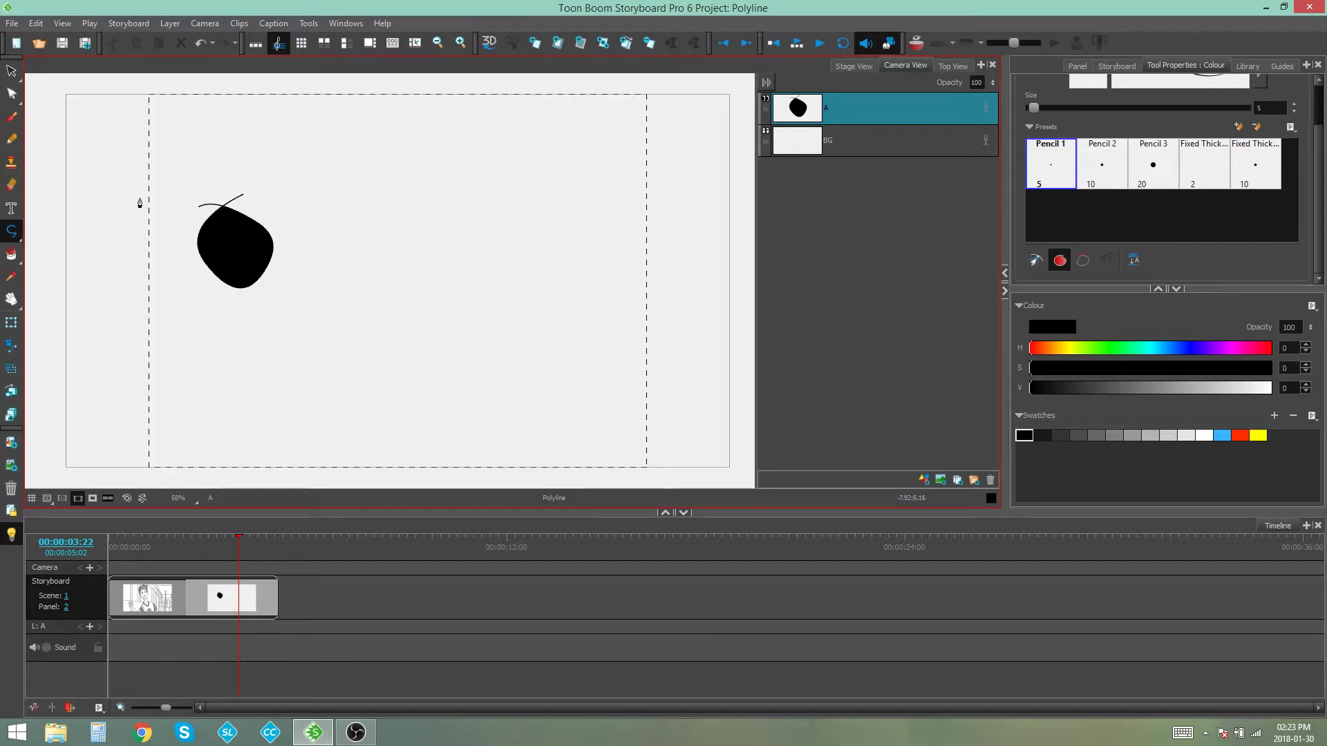
pyautogui.click(22, 101)
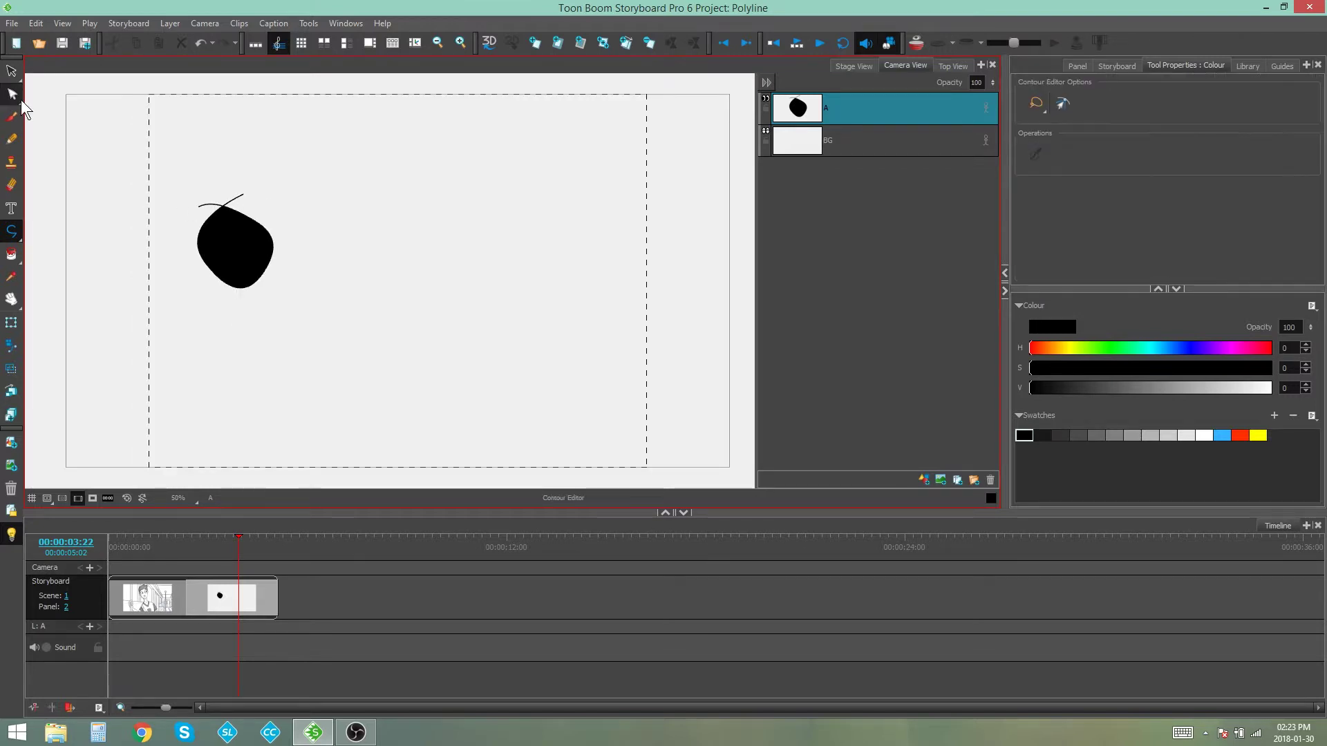
pyautogui.click(234, 201)
pyautogui.press('2')
pyautogui.press('2')
pyautogui.moveTo(225, 175); pyautogui.dragTo(418, 235)
pyautogui.press('2')
pyautogui.press('2')
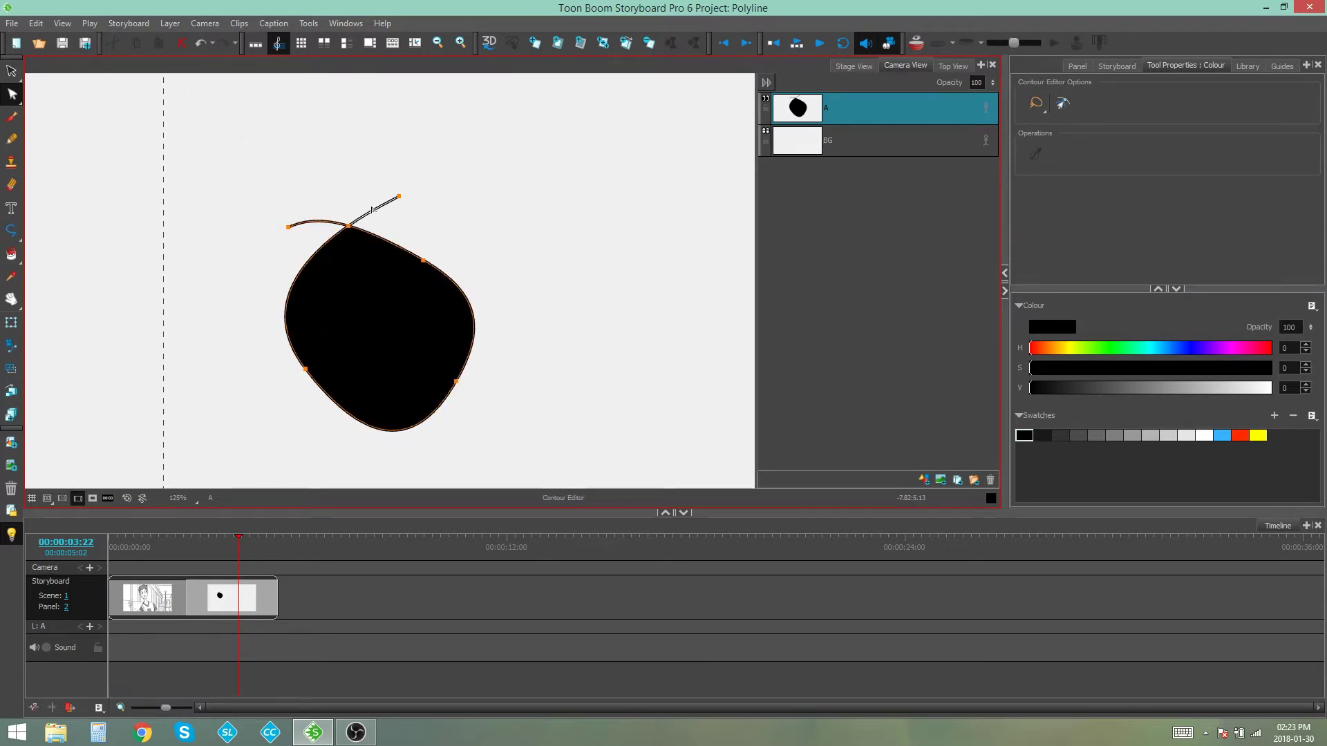
pyautogui.click(450, 220)
pyautogui.scroll(-5, 449, 241)
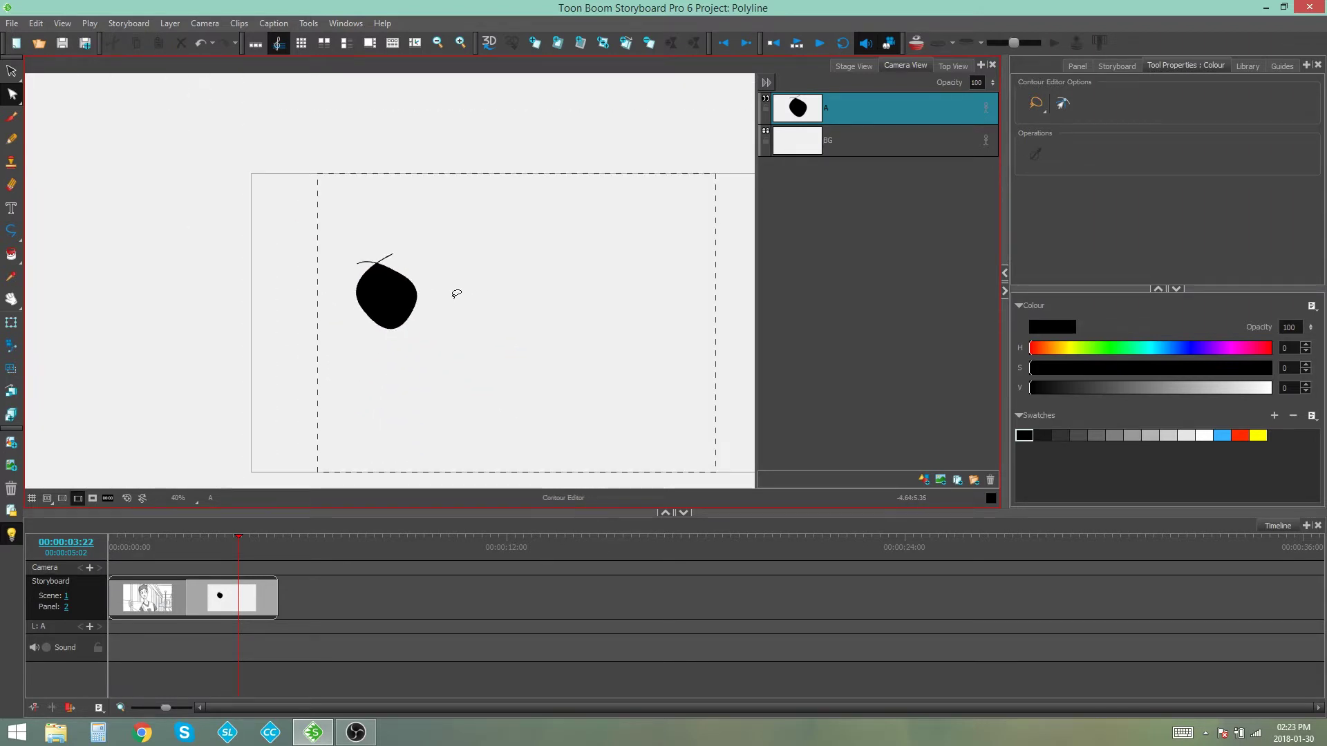
pyautogui.moveTo(456, 295)
pyautogui.mouseDown()
pyautogui.moveTo(281, 275)
pyautogui.moveTo(338, 259)
pyautogui.mouseUp()
pyautogui.press('2')
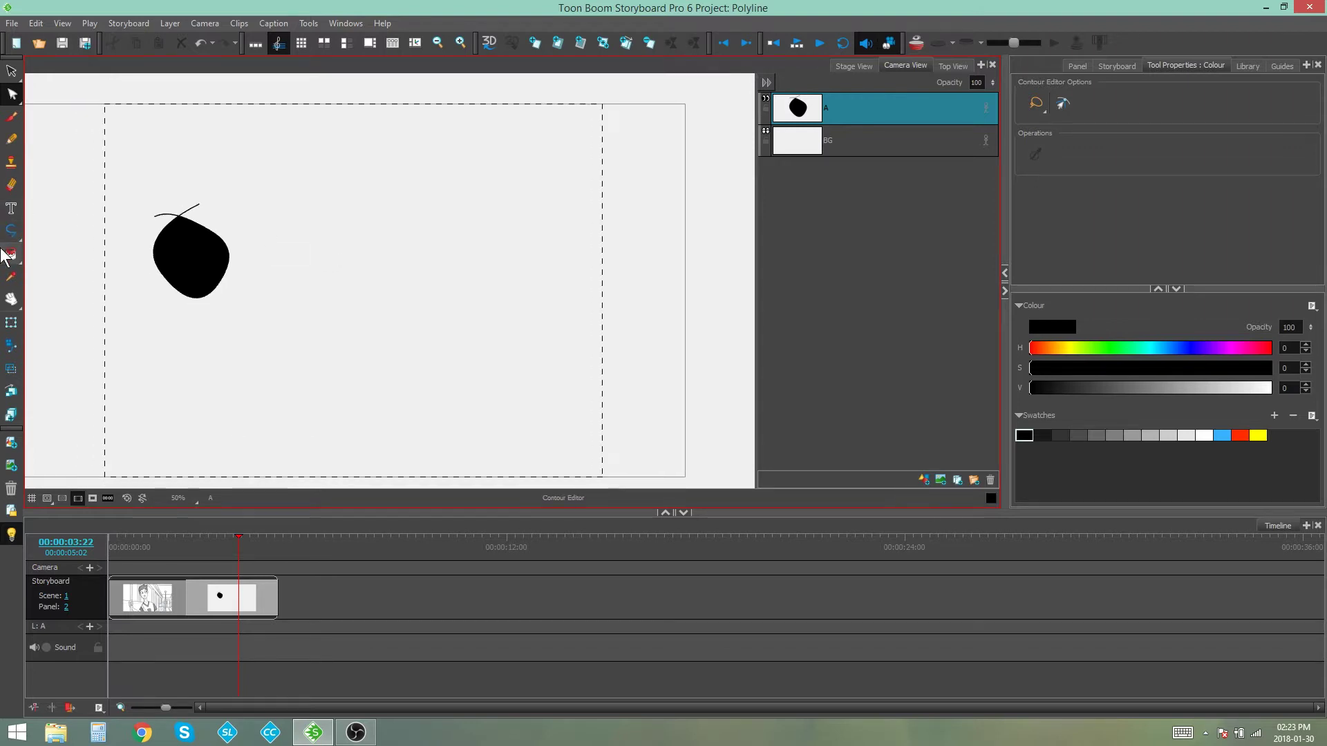
# Step: Return to the Polyline tool and enable trimming of extra lines, keeping auto fill on
pyautogui.click(11, 230)
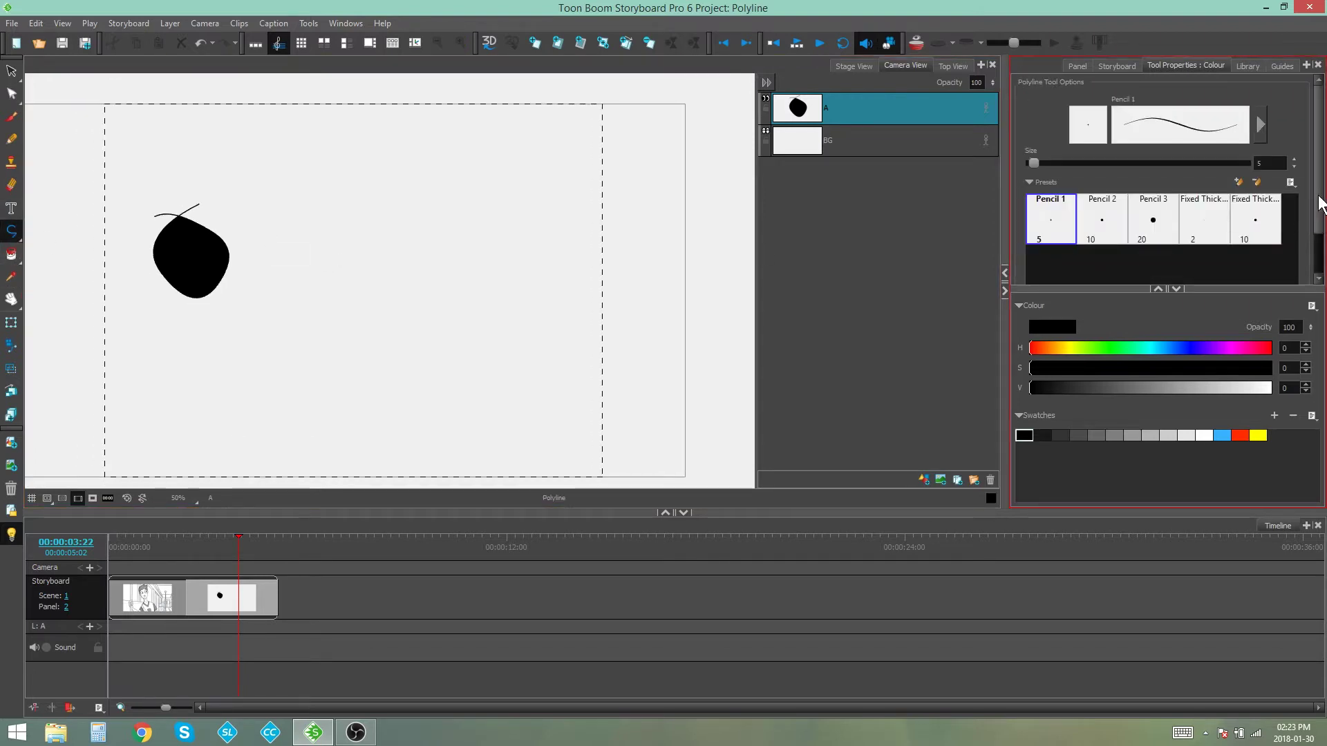
pyautogui.scroll(-1, 1318, 206)
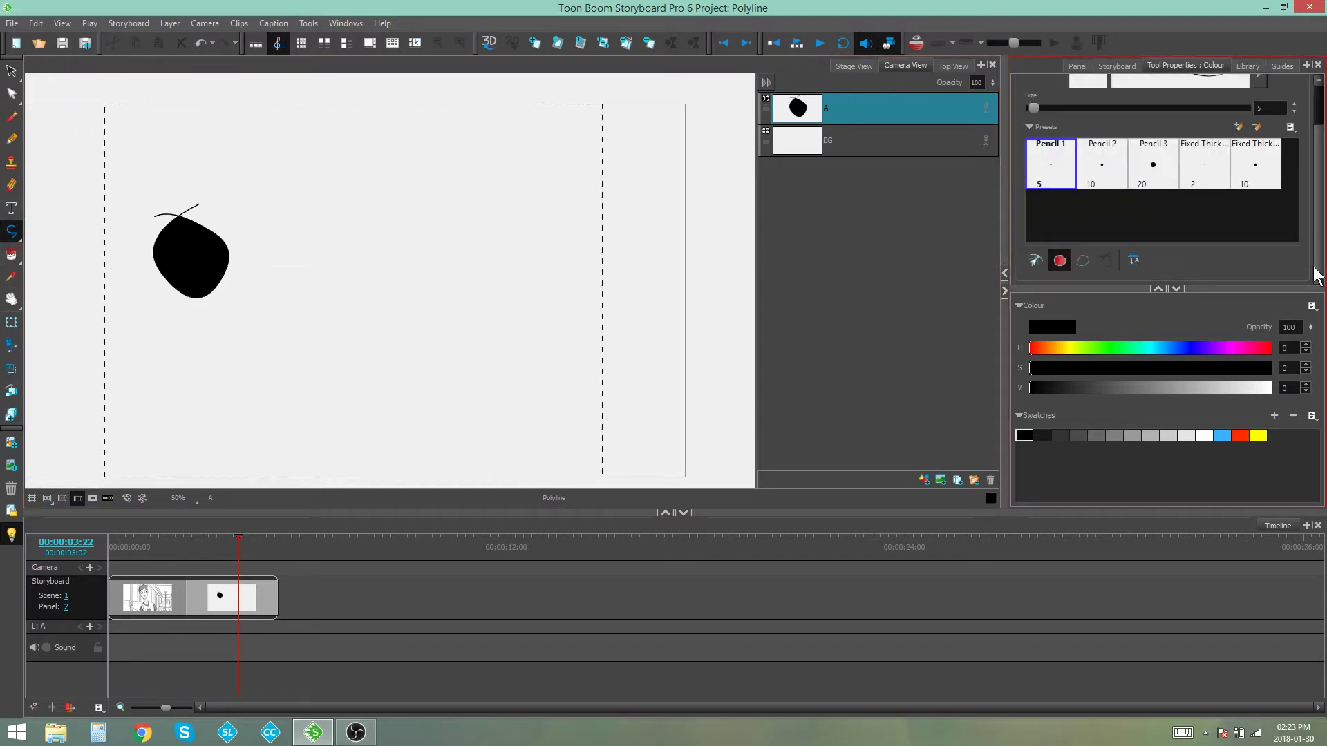
pyautogui.click(1079, 260)
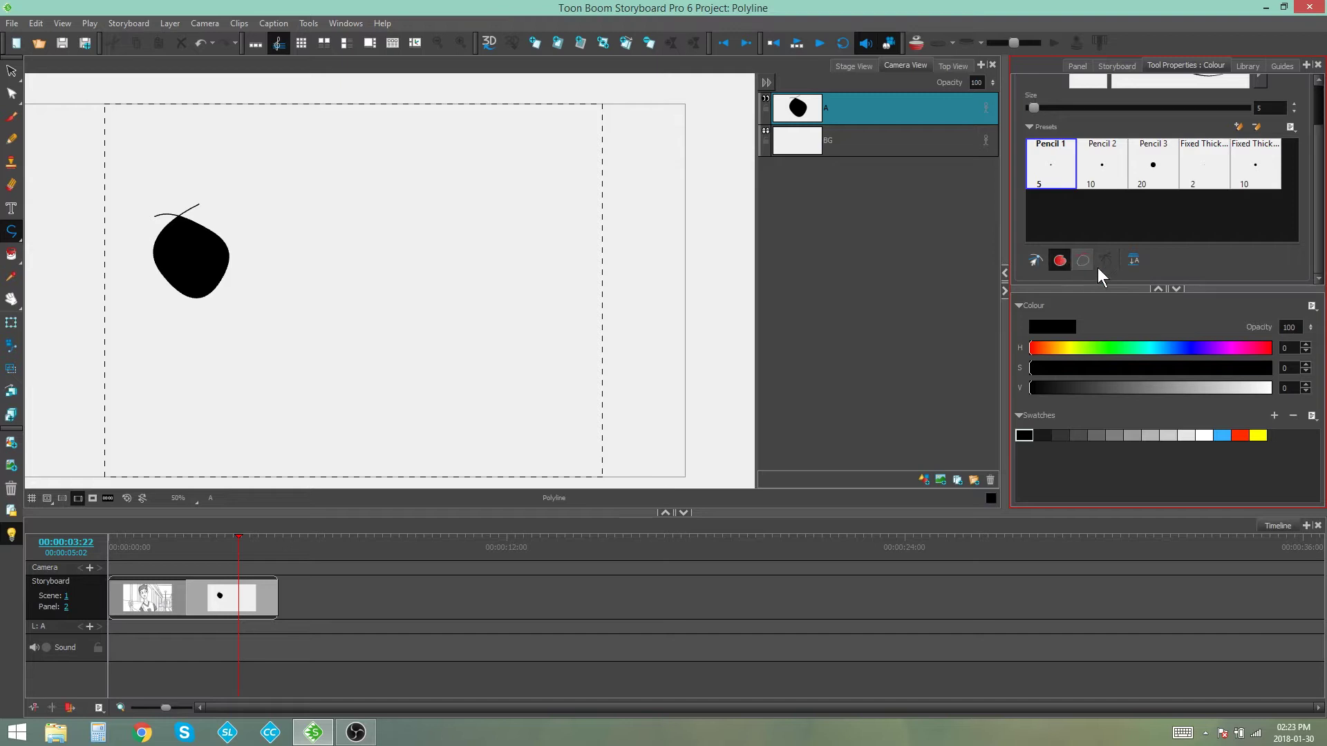
pyautogui.click(1059, 261)
# Step: Draw a second rounded polyline loop beside the filled shape, with its two ends crossing at the top
pyautogui.scroll(1, 390, 211)
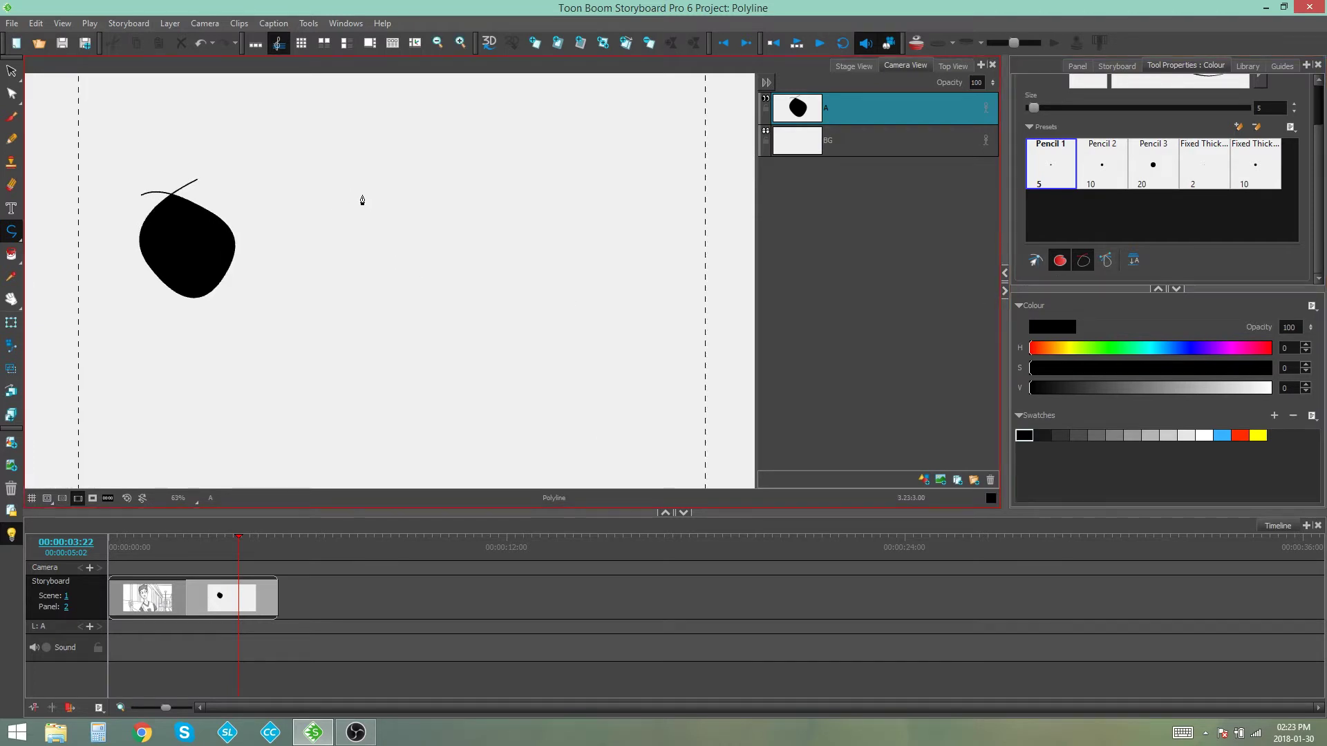
pyautogui.click(372, 188)
pyautogui.moveTo(348, 271); pyautogui.dragTo(396, 302)
pyautogui.moveTo(418, 276); pyautogui.dragTo(425, 252)
pyautogui.click(398, 219)
pyautogui.moveTo(330, 195); pyautogui.dragTo(320, 196)
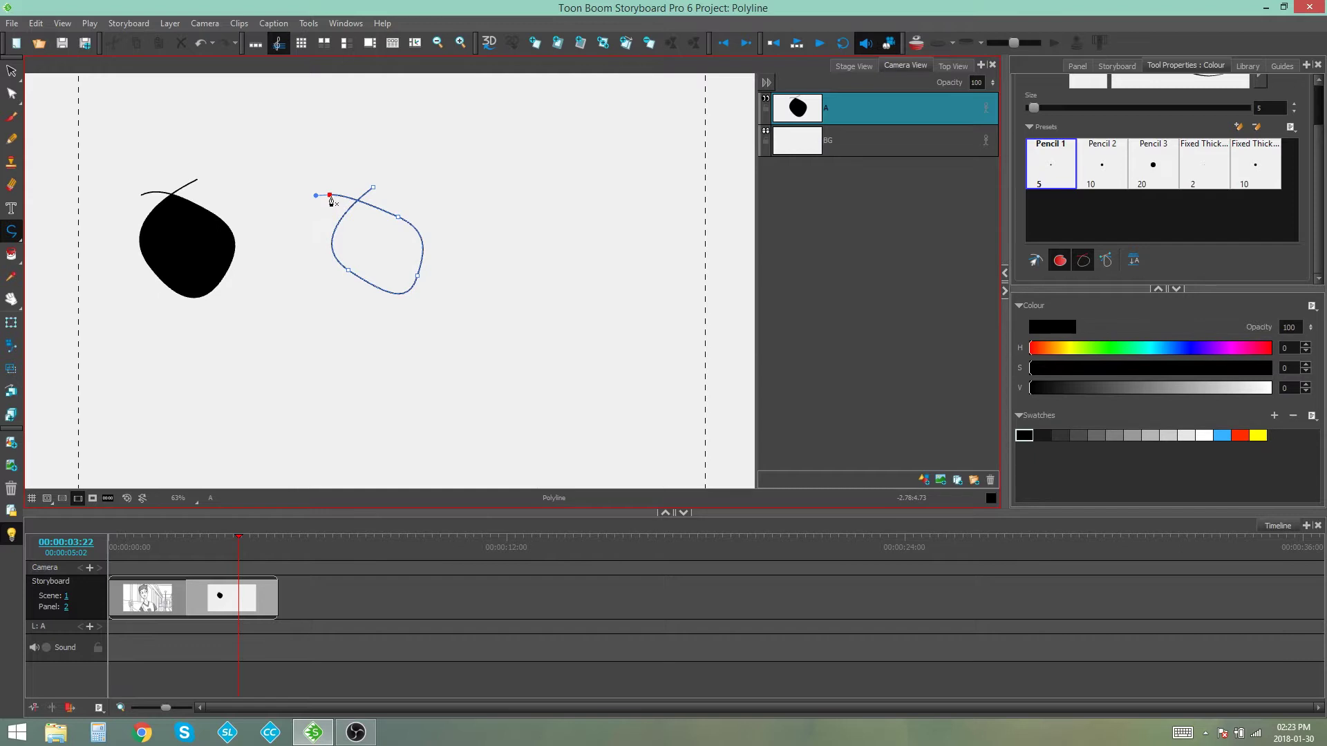
pyautogui.click(329, 197)
# Step: Examine the top corner of the second filled shape and compare it with the first shape's line ends
pyautogui.press('2')
pyautogui.press('2')
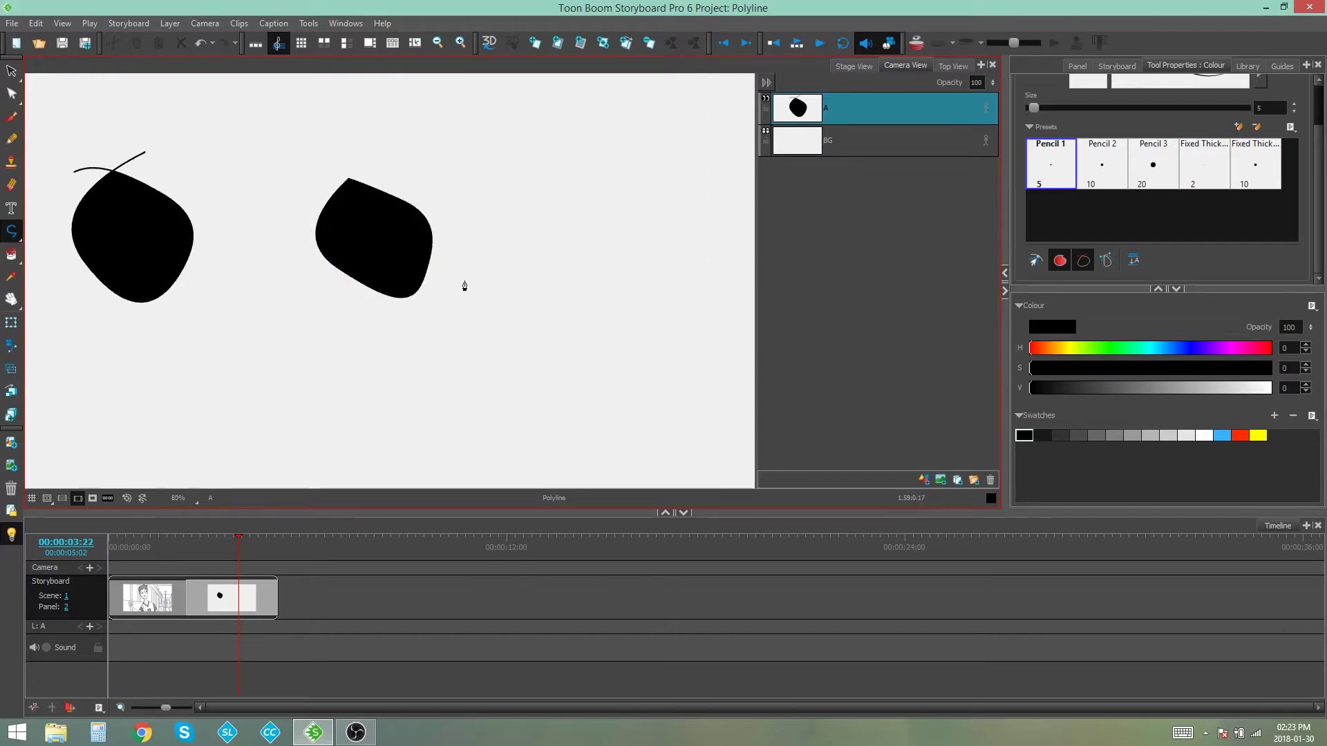
pyautogui.moveTo(438, 220); pyautogui.dragTo(526, 267)
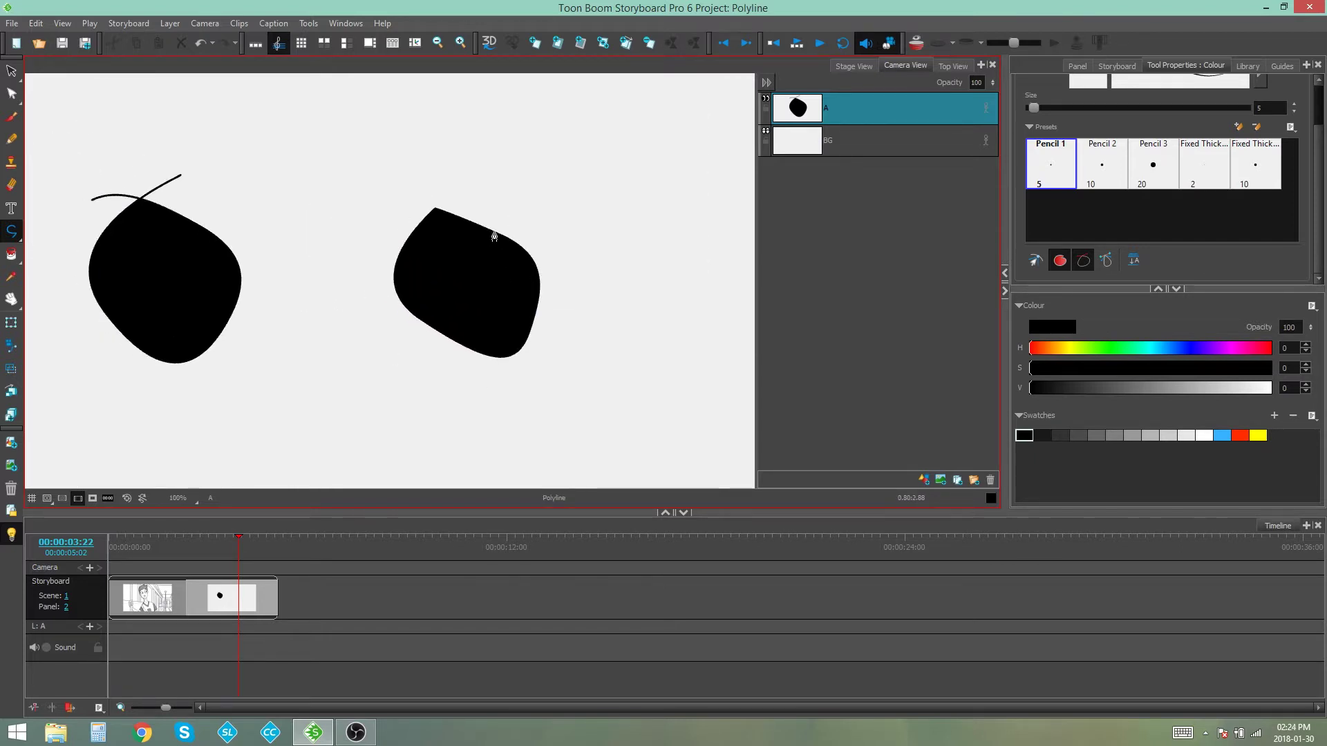
pyautogui.scroll(1, 489, 231)
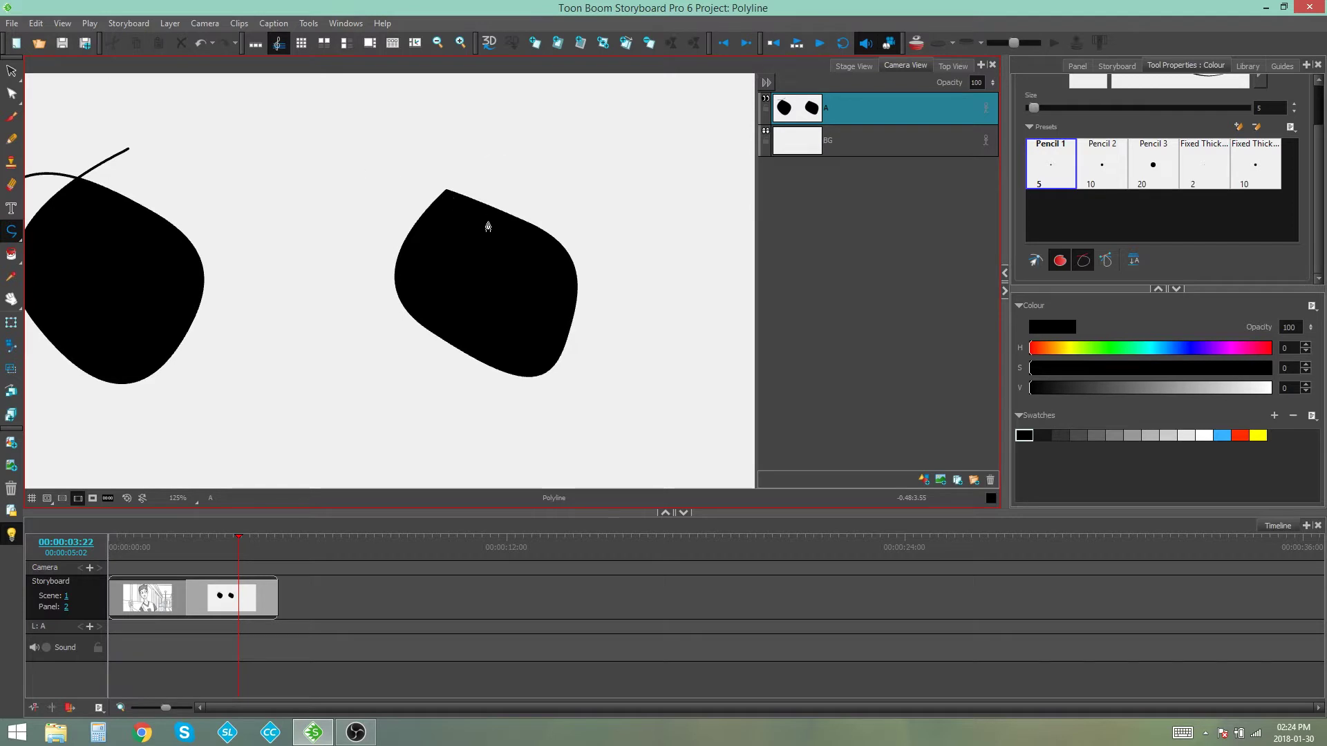
pyautogui.scroll(-4, 494, 224)
pyautogui.moveTo(525, 267); pyautogui.dragTo(469, 246)
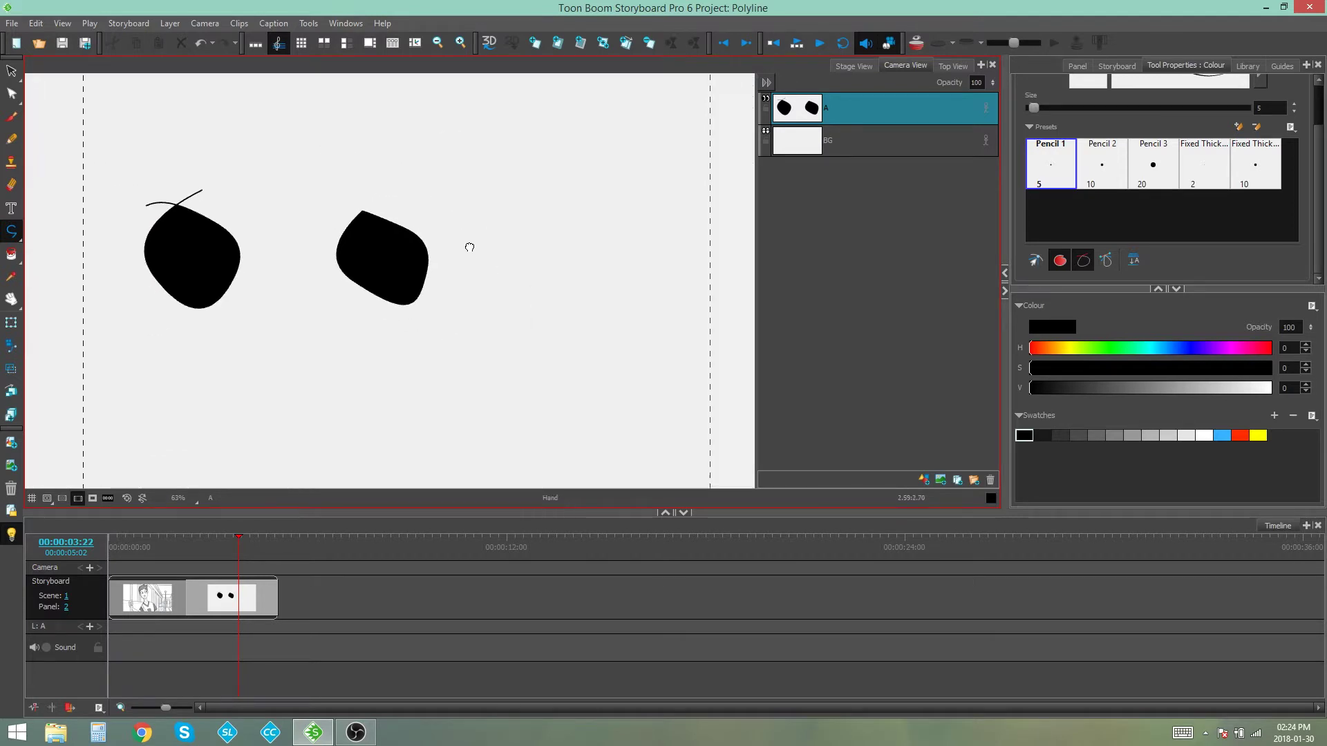
pyautogui.scroll(4, 469, 246)
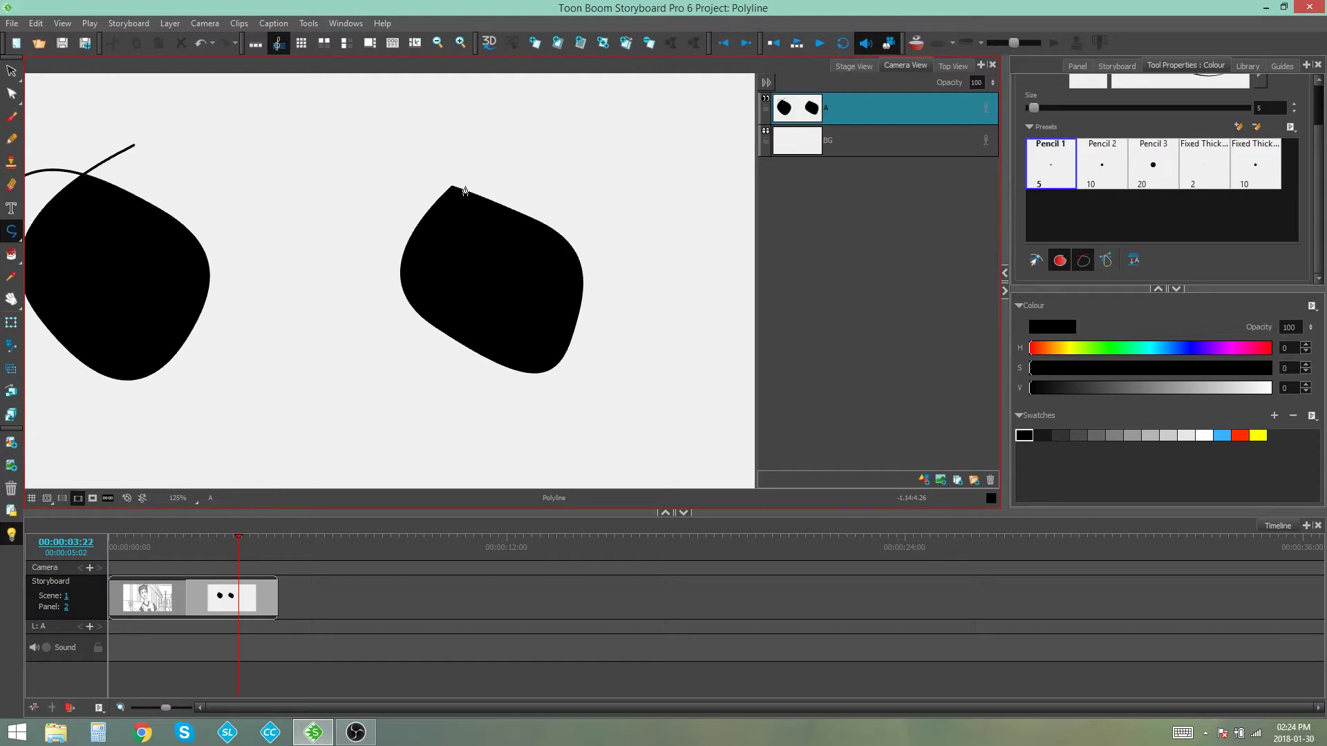
# Step: Inspect the trimmed top corner of the second filled shape up close, and view both shapes together
pyautogui.scroll(4, 467, 188)
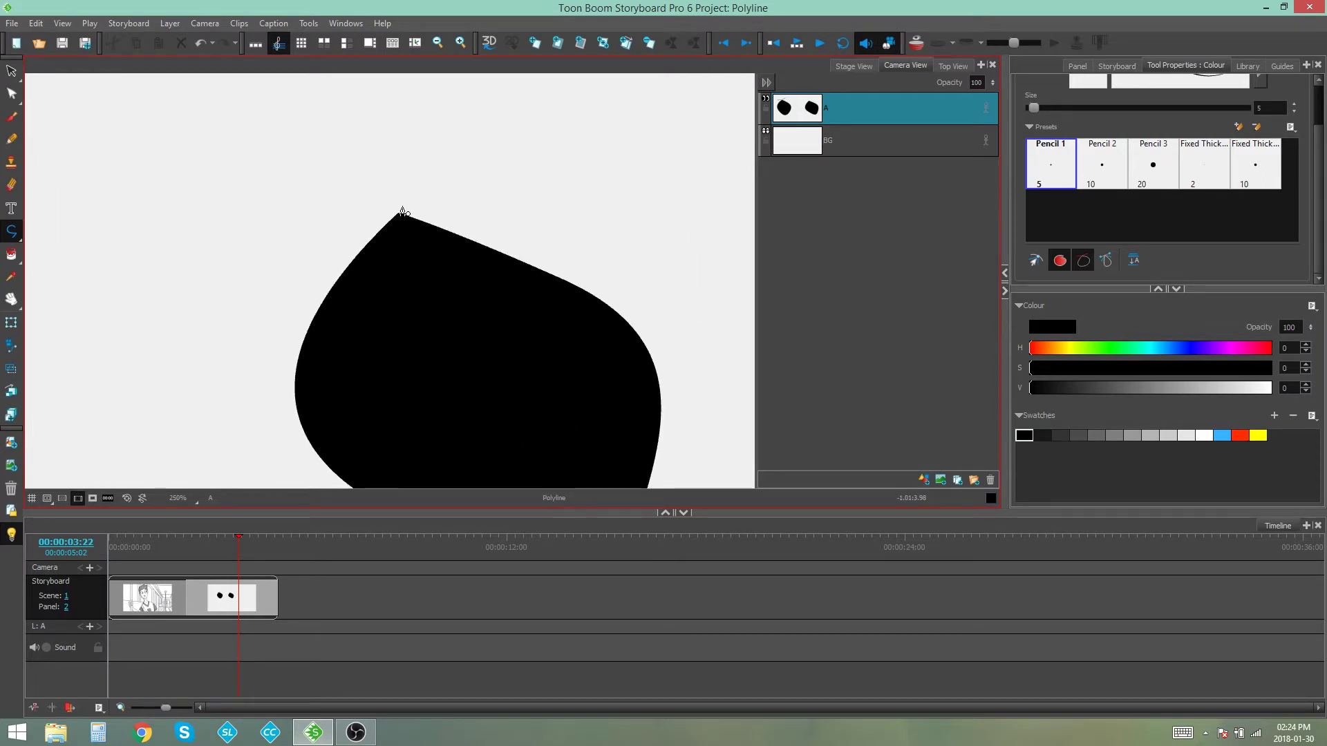
pyautogui.scroll(-5, 415, 232)
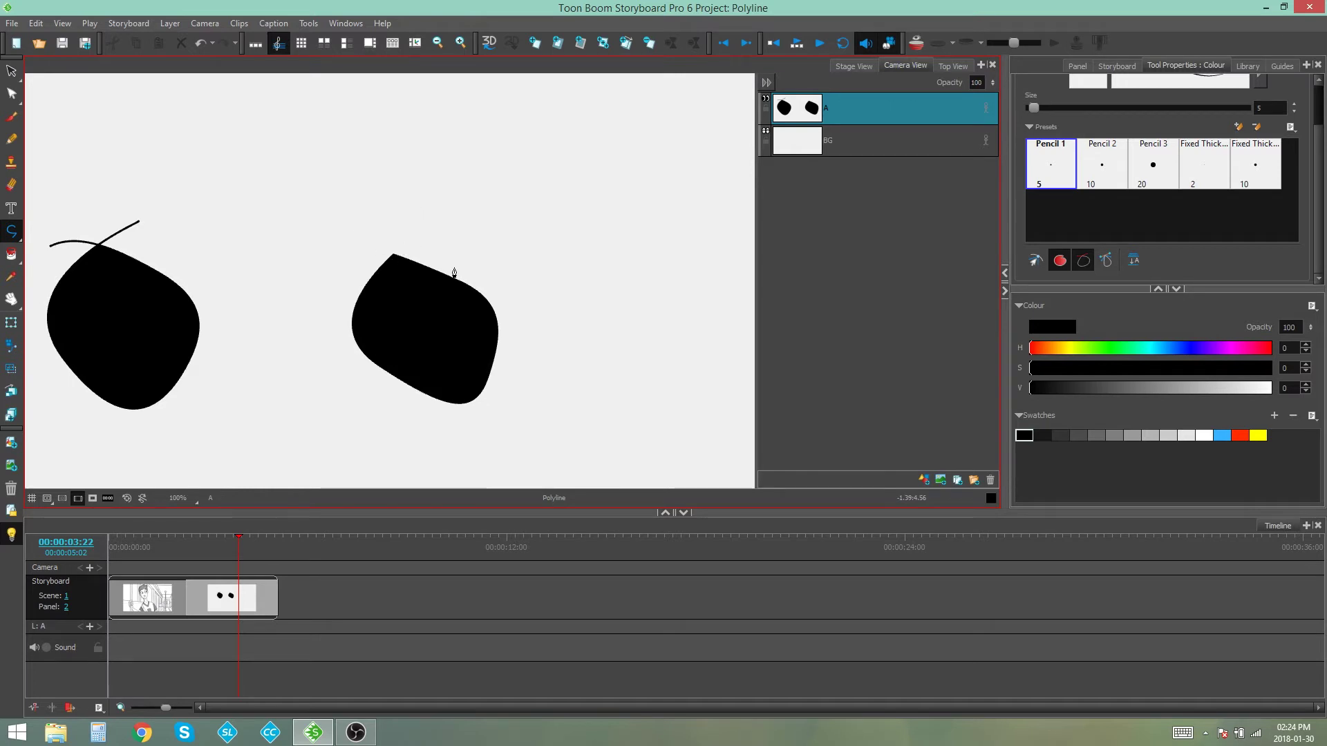
pyautogui.scroll(-3, 406, 271)
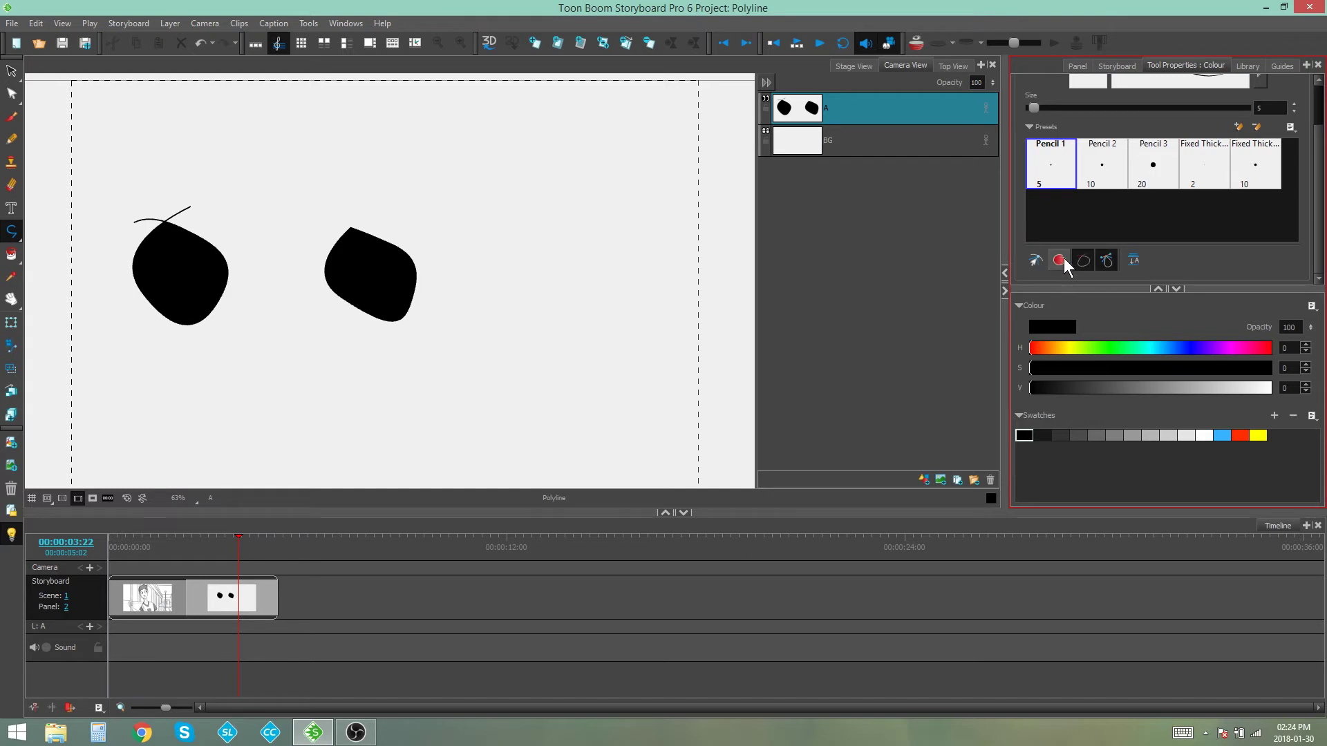
# Step: With auto fill off and rounded matching of trimmed lines on, draw a third rounded polyline loop whose ends cross at the top
pyautogui.scroll(2, 518, 287)
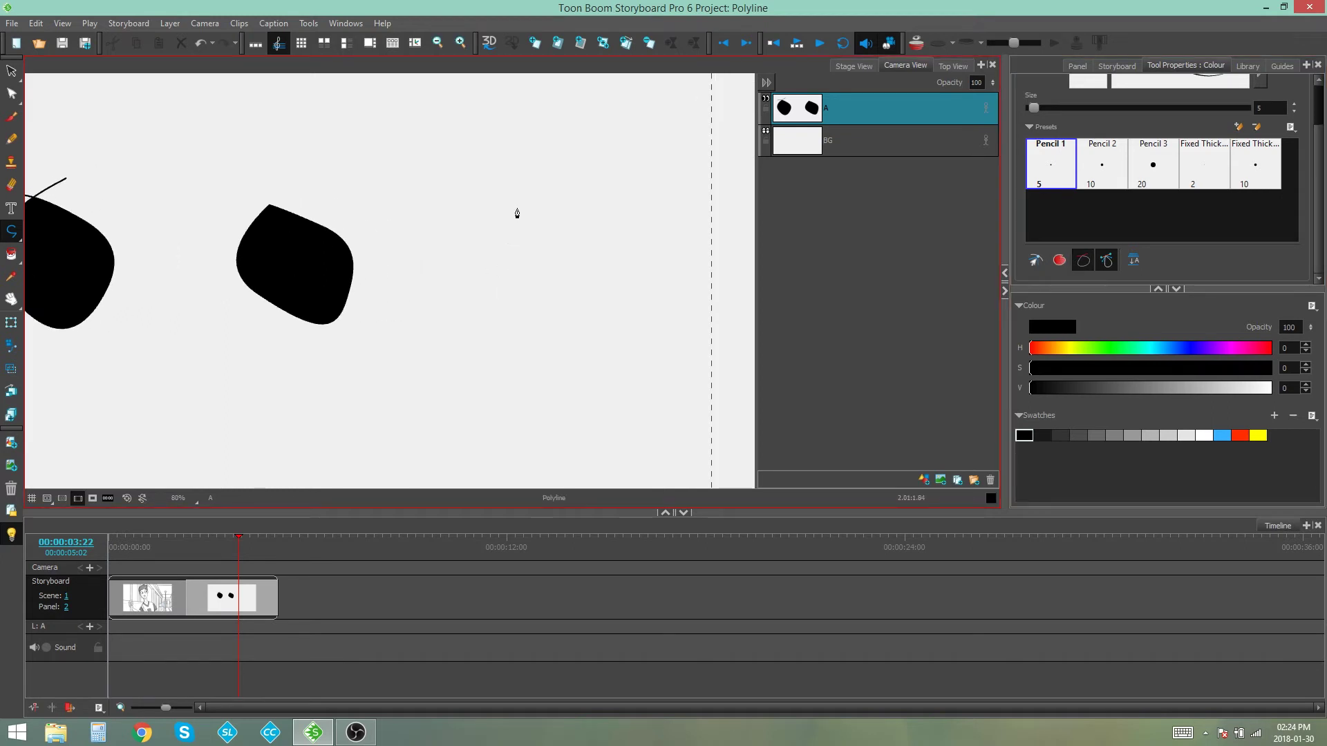
pyautogui.click(518, 209)
pyautogui.moveTo(460, 282); pyautogui.dragTo(492, 319)
pyautogui.moveTo(541, 303); pyautogui.dragTo(560, 293)
pyautogui.moveTo(551, 247); pyautogui.dragTo(444, 210)
pyautogui.press('2')
pyautogui.press('space')
pyautogui.moveTo(527, 236); pyautogui.dragTo(380, 251)
pyautogui.press('2')
pyautogui.press('2')
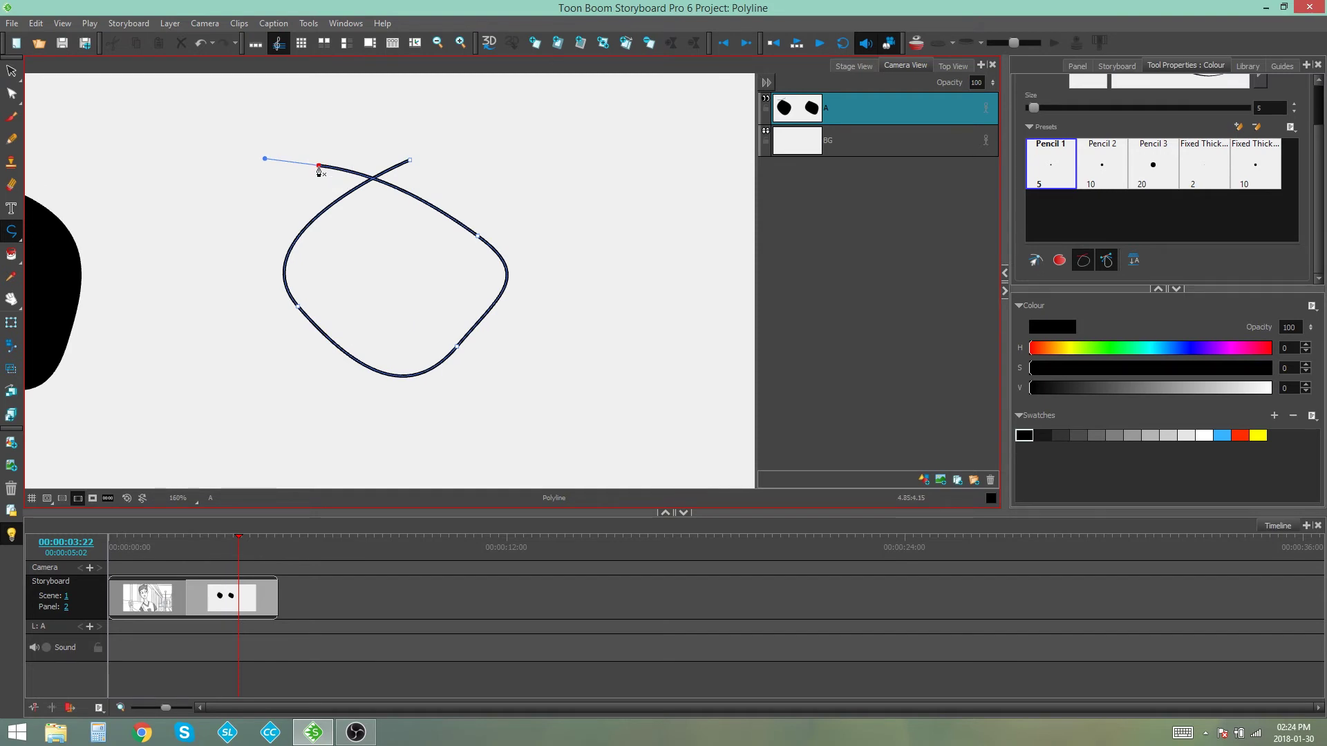
pyautogui.click(319, 171)
# Step: Examine the closing corner of the unfilled third loop and compare it with the corner of the second filled shape
pyautogui.press('2')
pyautogui.press('2')
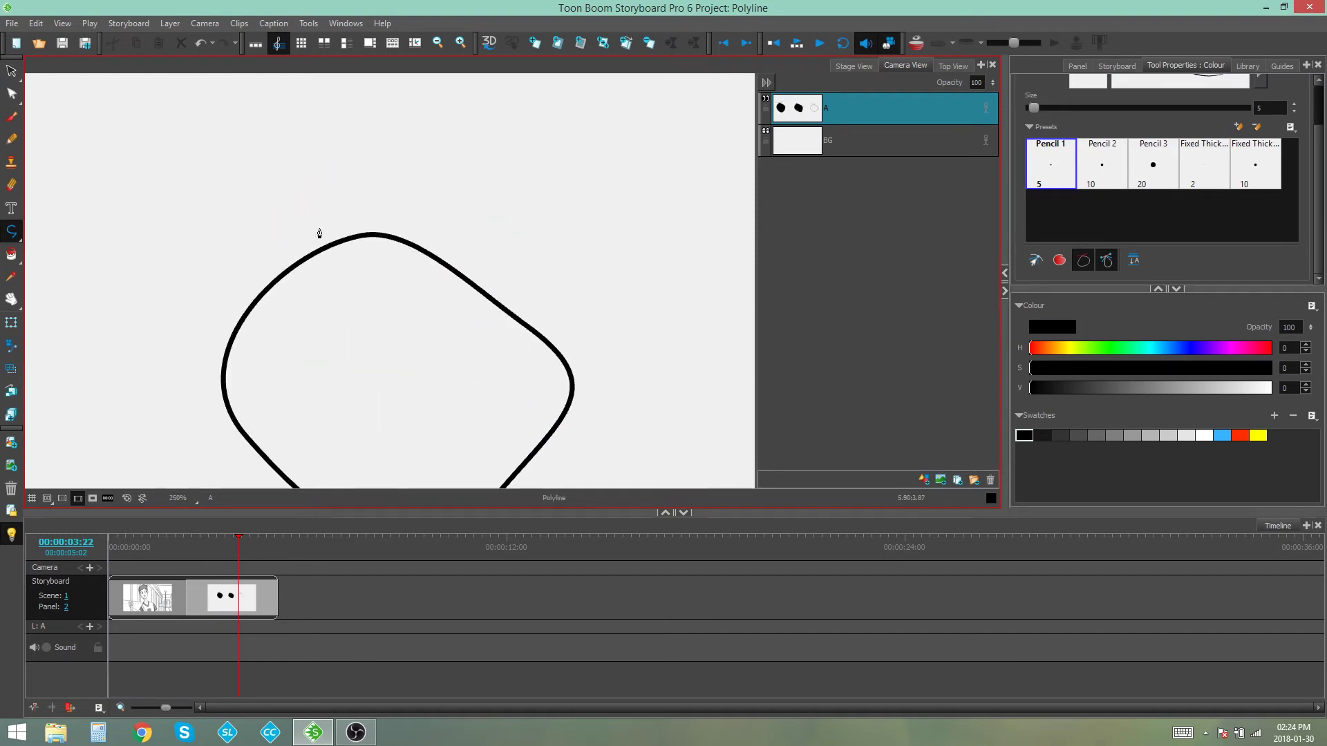
pyautogui.press('2')
pyautogui.press('2')
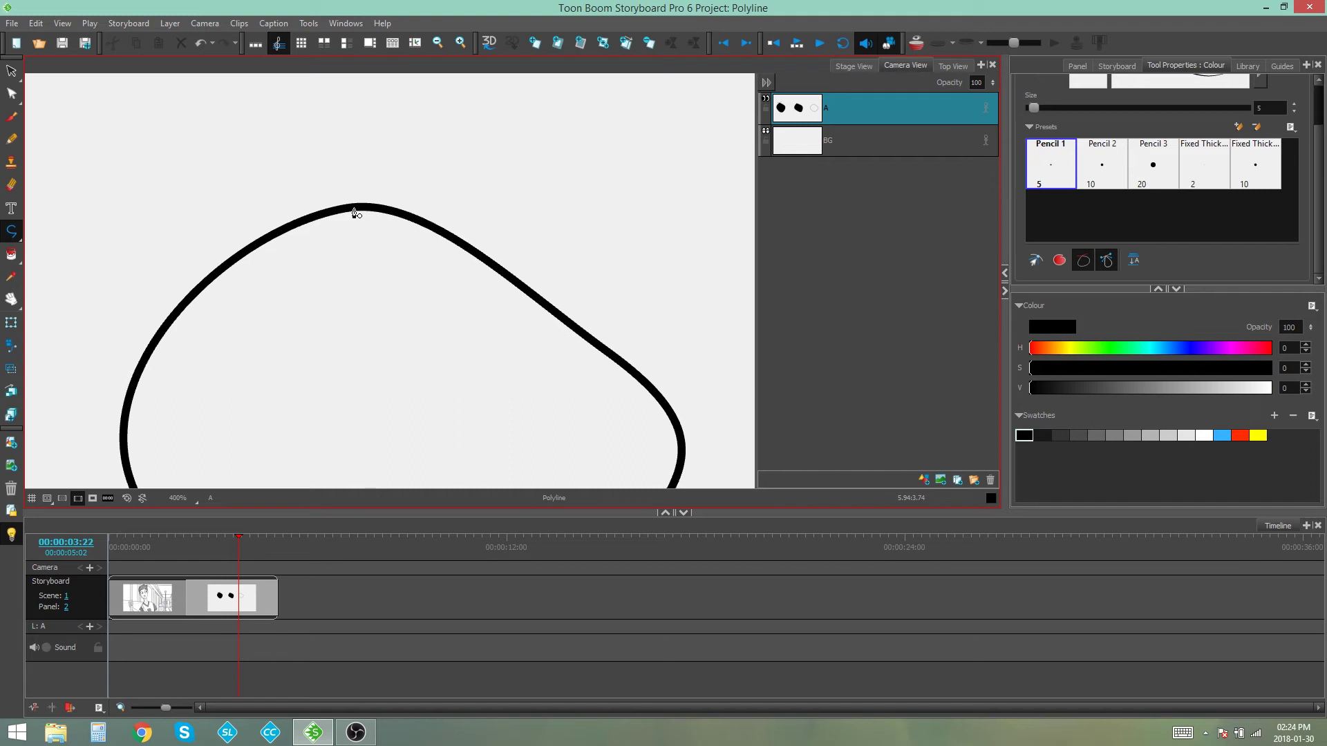
pyautogui.press('1')
pyautogui.press('1')
pyautogui.press('1')
pyautogui.press('1')
pyautogui.press('1')
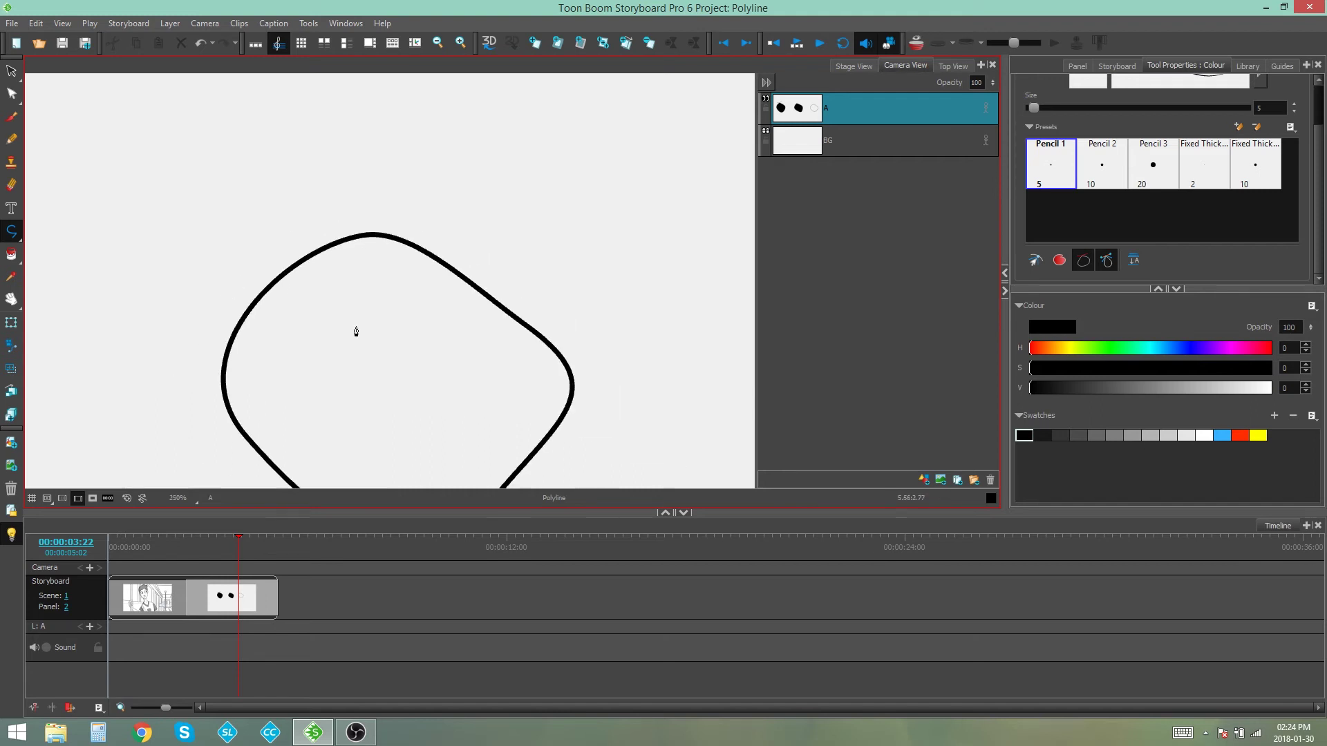
pyautogui.press('1')
pyautogui.press('1')
pyautogui.press('1')
pyautogui.moveTo(272, 251); pyautogui.dragTo(435, 239)
pyautogui.press('2')
pyautogui.press('2')
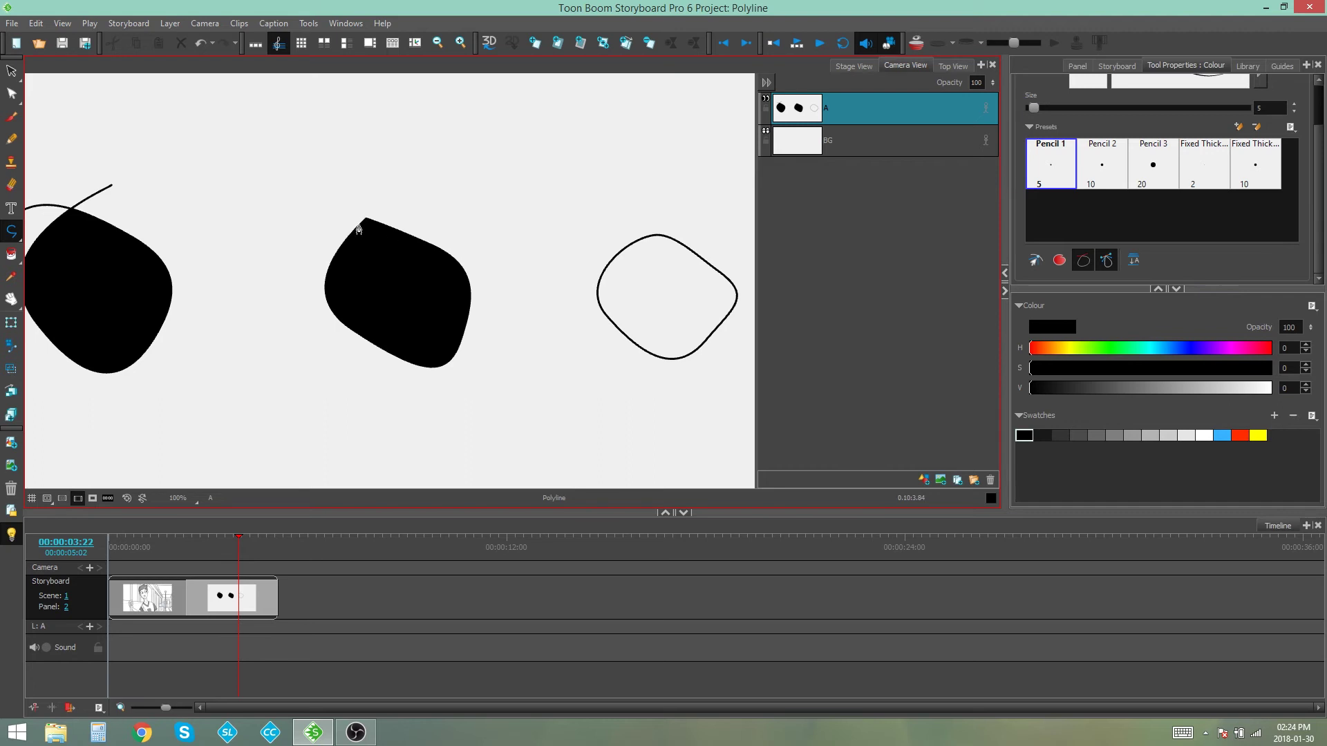
pyautogui.press('1')
pyautogui.press('1')
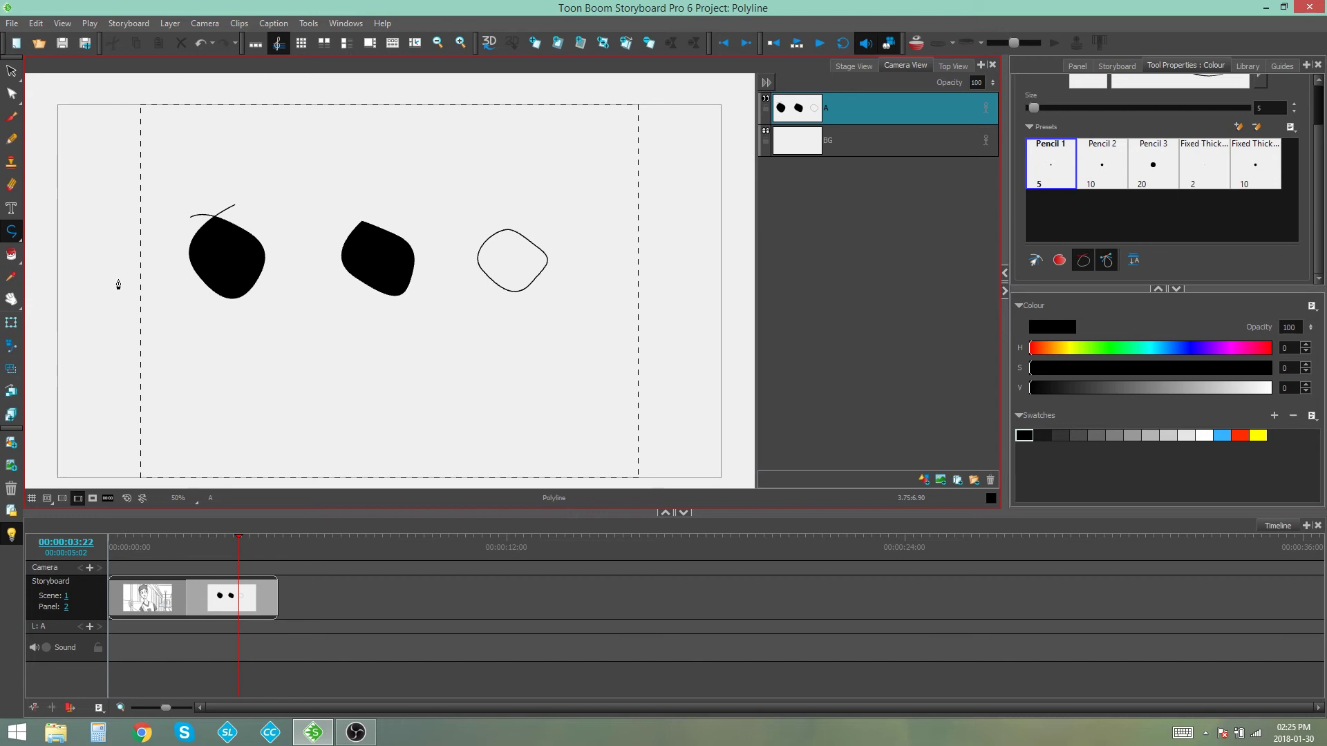
# Step: Go to the first panel and select the Figure_Line layer, with auto fill on and trimming of extra lines off for the Polyline tool
pyautogui.click(146, 547)
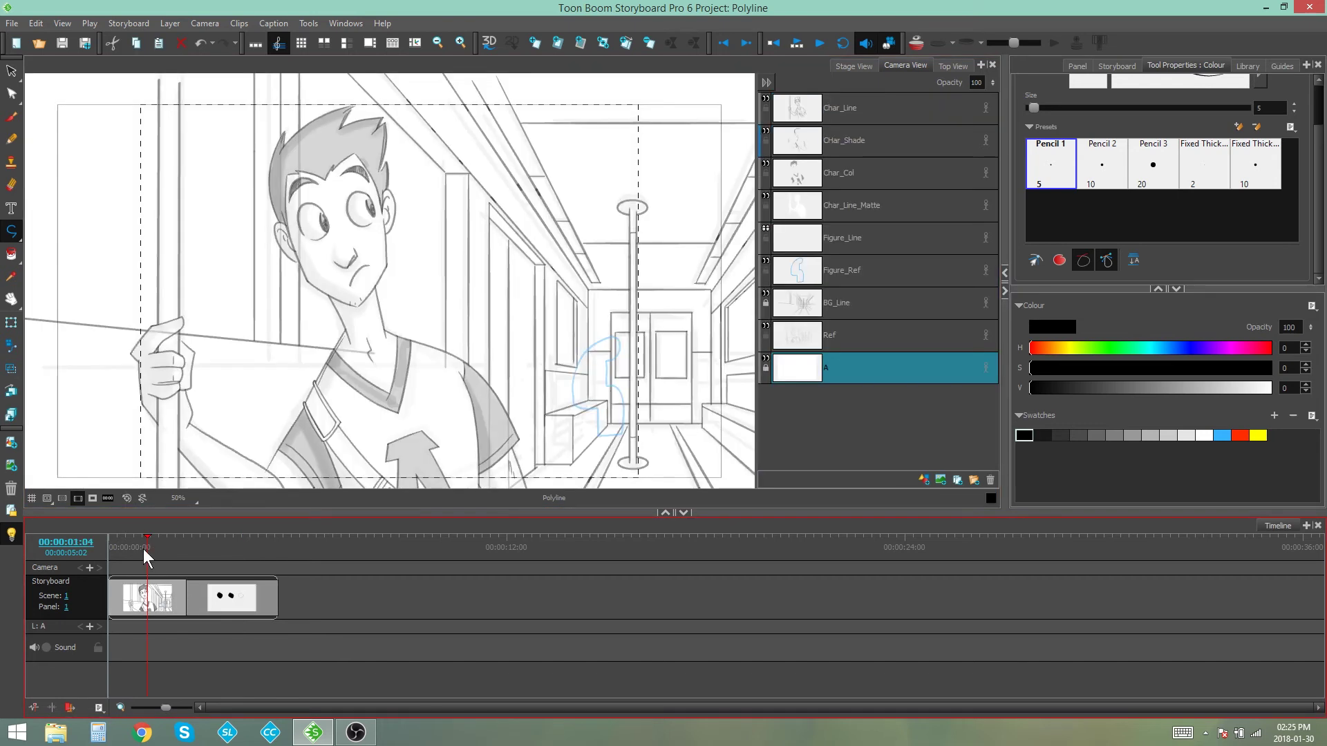
pyautogui.press('space')
pyautogui.moveTo(558, 296); pyautogui.dragTo(351, 203)
pyautogui.press('2')
pyautogui.press('2')
pyautogui.press('2')
pyautogui.scroll(1, 414, 286)
pyautogui.click(808, 249)
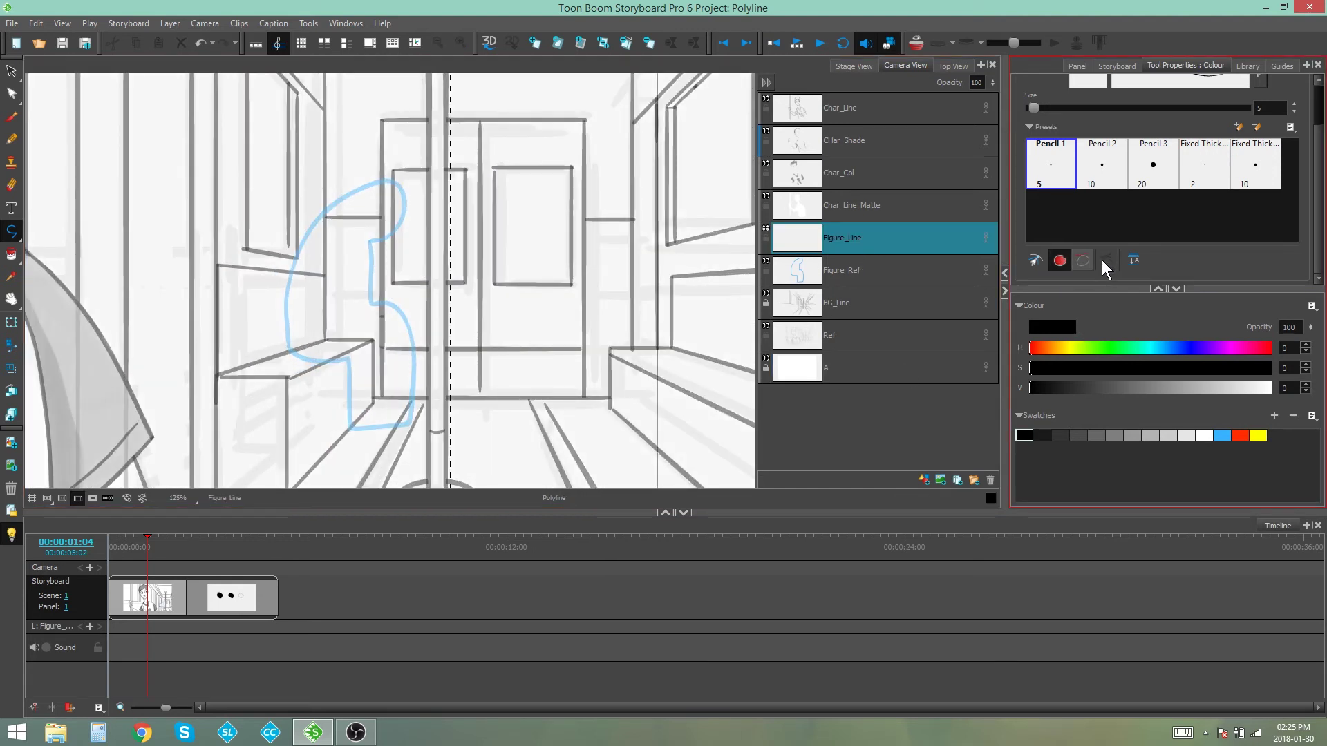
pyautogui.click(1102, 259)
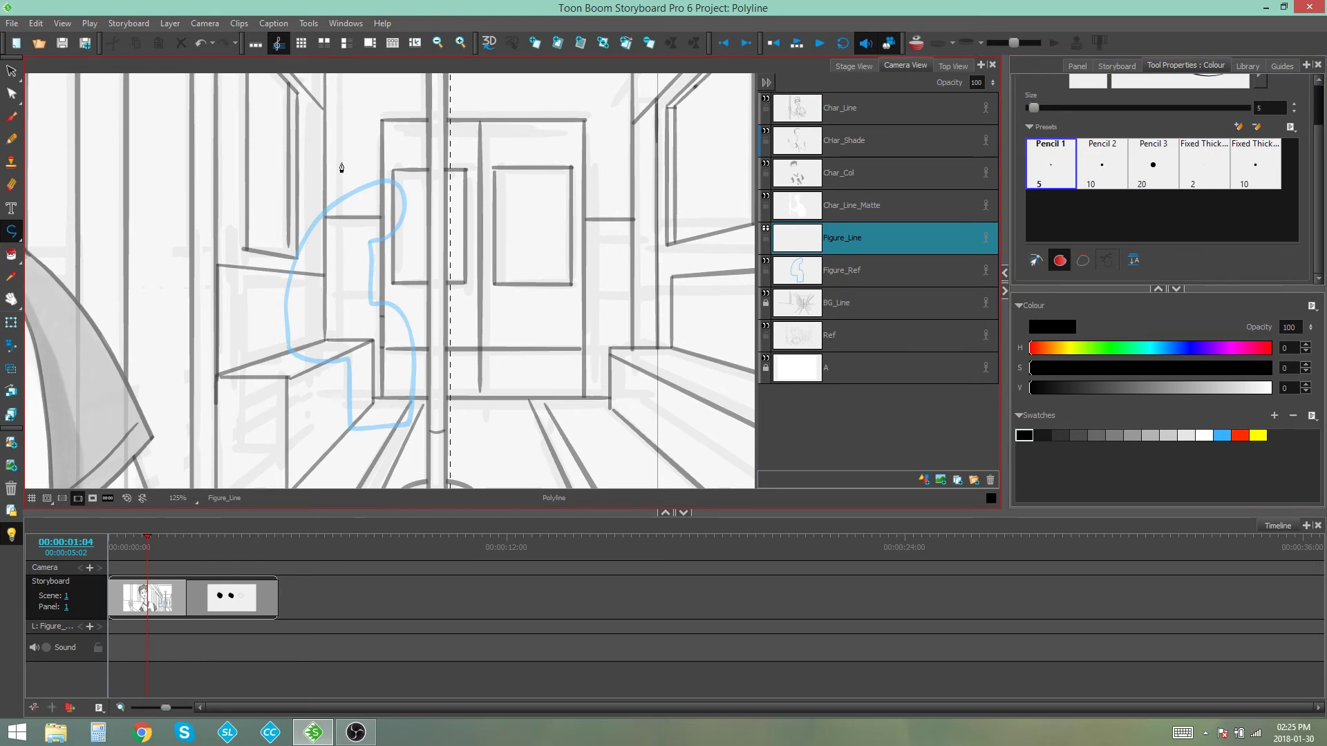
# Step: Trace the blue seated figure reference on the Figure_Line layer with a polyline of straight and curved segments
pyautogui.press('2')
pyautogui.press('2')
pyautogui.press('2')
pyautogui.click(405, 386)
pyautogui.click(405, 268)
pyautogui.moveTo(468, 166); pyautogui.dragTo(438, 65)
pyautogui.press('1')
pyautogui.moveTo(306, 420)
pyautogui.mouseDown()
pyautogui.moveTo(359, 537)
pyautogui.moveTo(352, 614)
pyautogui.mouseUp()
pyautogui.press('2')
pyautogui.moveTo(335, 233); pyautogui.dragTo(352, 220)
pyautogui.click(342, 374)
pyautogui.moveTo(457, 364); pyautogui.dragTo(467, 358)
pyautogui.moveTo(384, 128)
pyautogui.mouseDown()
pyautogui.moveTo(397, 168)
pyautogui.moveTo(277, 196)
pyautogui.mouseUp()
# Step: Reshape the curve under the seated figure with the Contour Editor so it follows the blue reference line
pyautogui.hotkey('alt', 'q')
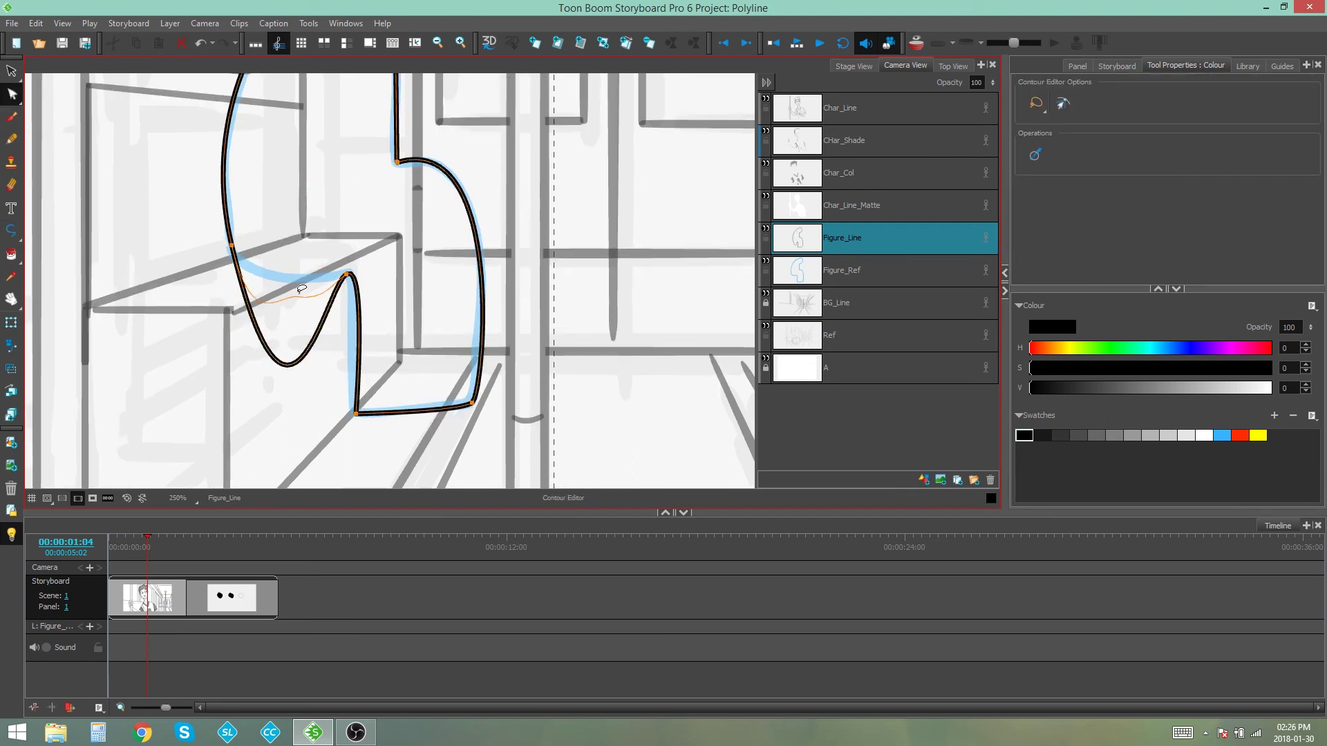
pyautogui.click(328, 290)
pyautogui.press('1')
pyautogui.moveTo(308, 394); pyautogui.dragTo(280, 225)
pyautogui.moveTo(291, 207); pyautogui.dragTo(274, 338)
pyautogui.click(38, 188)
# Step: Fill the traced seated figure with black using the Paint tool and view it within the whole scene
pyautogui.hotkey('alt', 'i')
pyautogui.click(353, 290)
pyautogui.press('1')
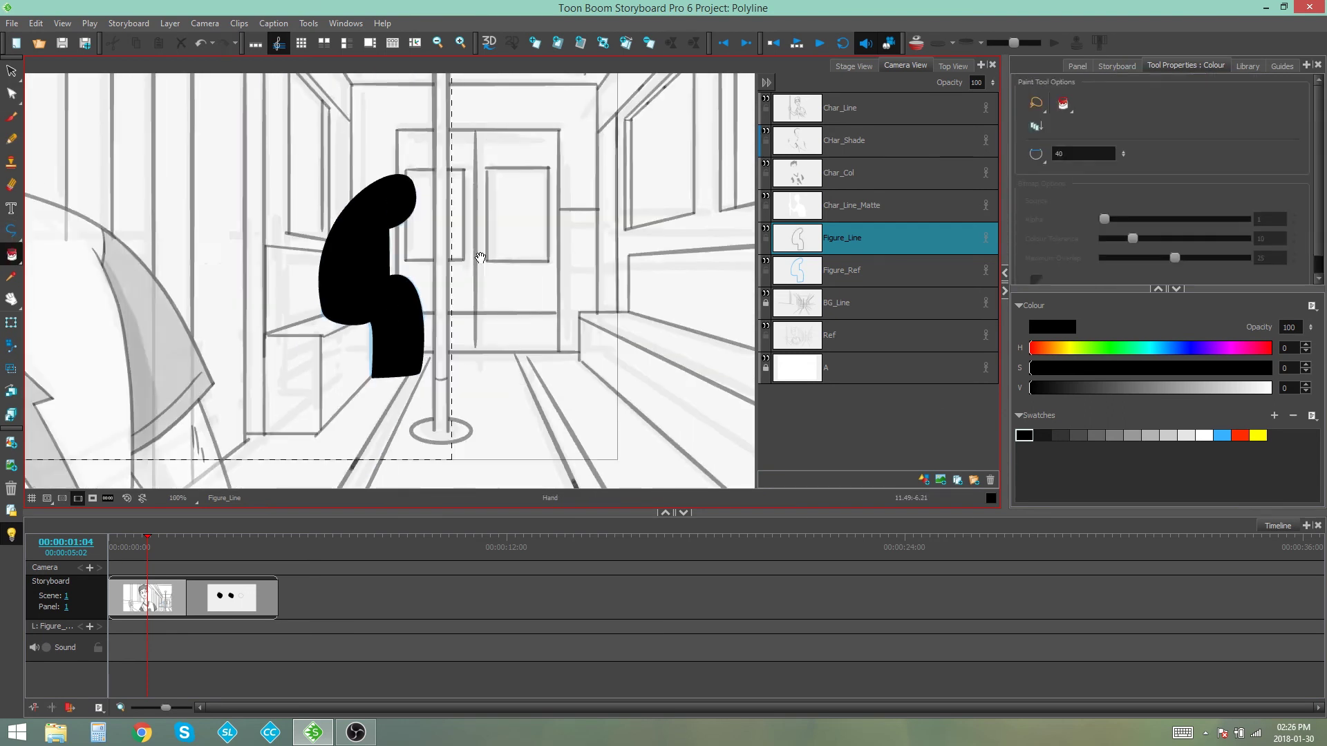
pyautogui.press('1')
pyautogui.moveTo(306, 219); pyautogui.dragTo(459, 311)
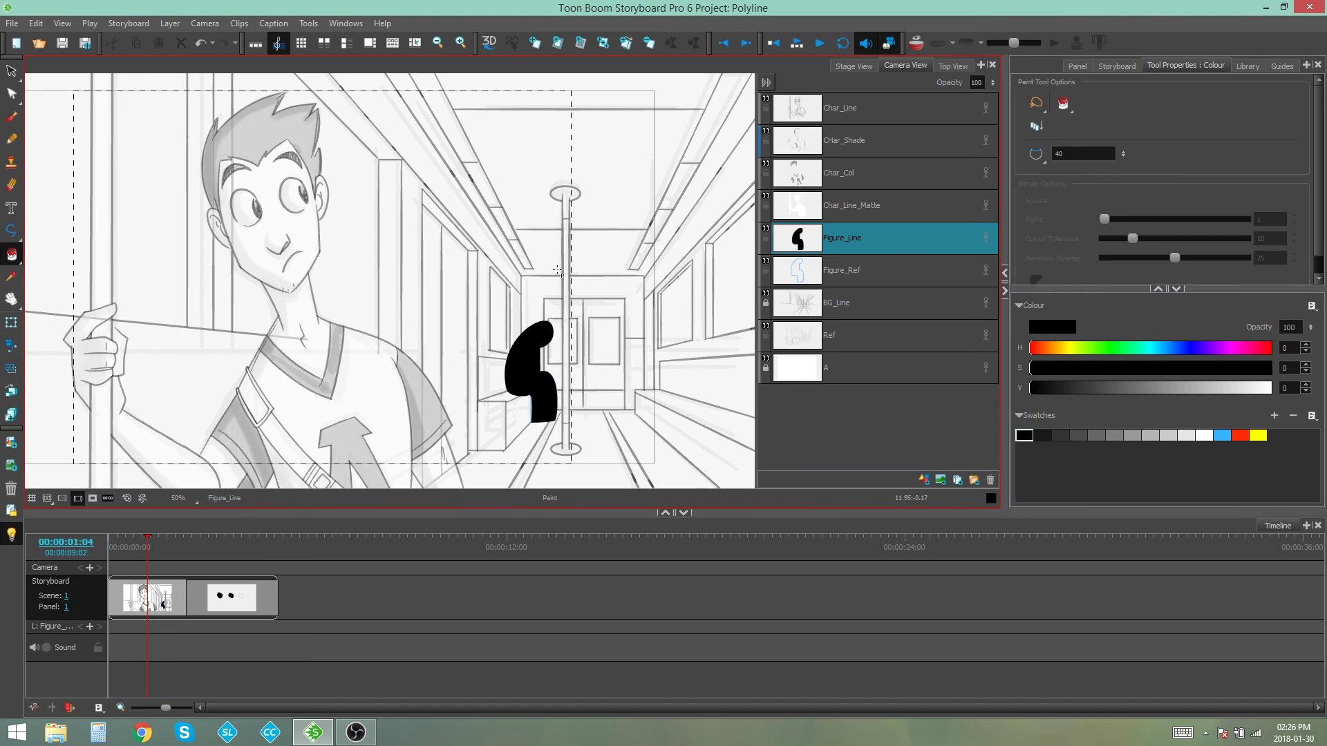